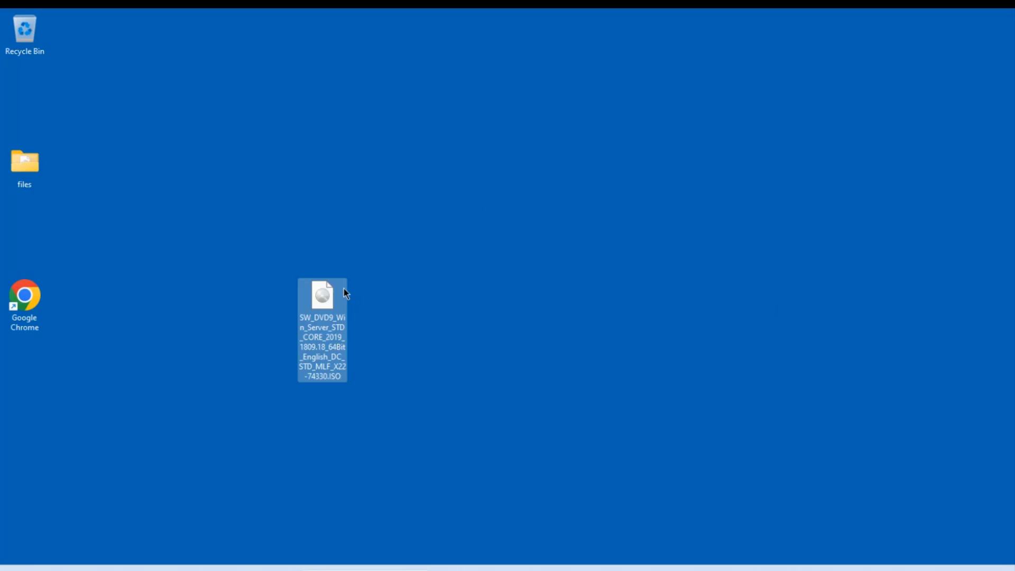
- Look over the Rufus website in the browser, then minimize it to the desktop
{"action": "mouse_move", "coordinate": [336, 321]}
{"action": "key", "text": "alt+Tab"}
{"action": "scroll", "coordinate": [736, 291], "scroll_direction": "down", "scroll_amount": 2}
{"action": "scroll", "coordinate": [735, 287], "scroll_direction": "down", "scroll_amount": 10}
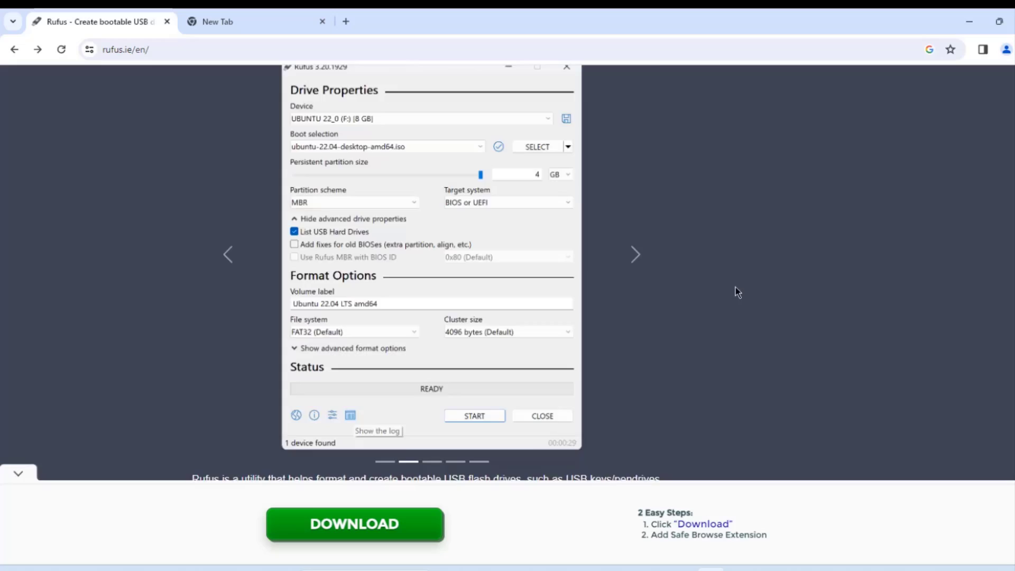
{"action": "scroll", "coordinate": [739, 286], "scroll_direction": "down", "scroll_amount": 1}
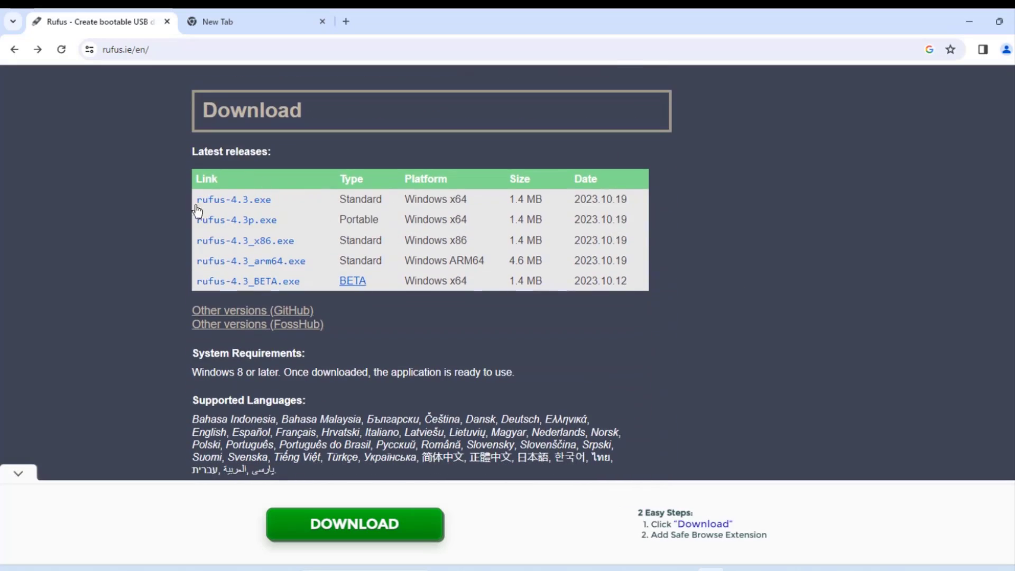
{"action": "left_click", "coordinate": [969, 22]}
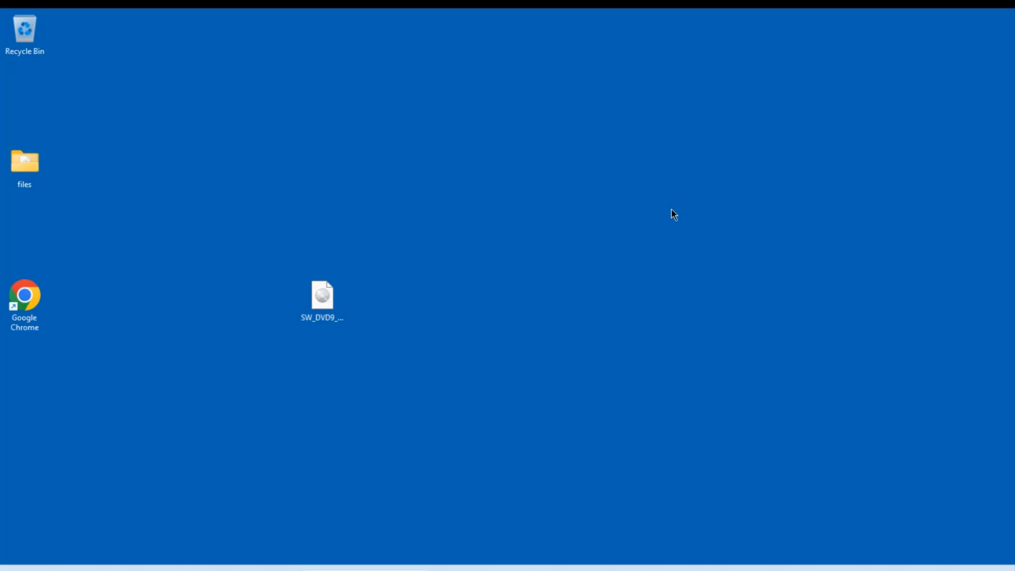
- Launch rufus-4.2 and load the Windows Server 2019 SW_DVD9 ISO
{"action": "key", "text": "super"}
{"action": "type", "text": "ru"}
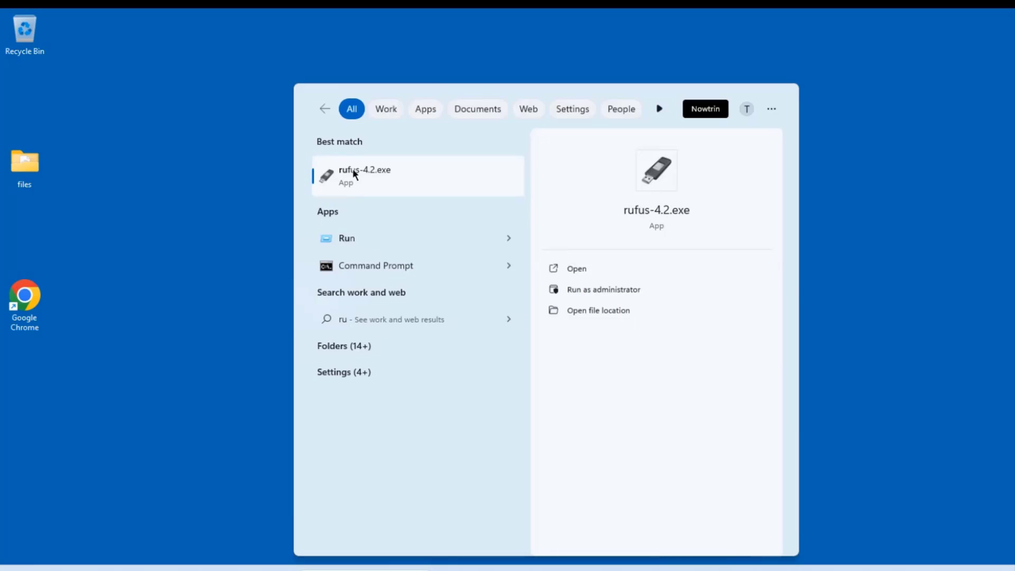
{"action": "left_click", "coordinate": [406, 184]}
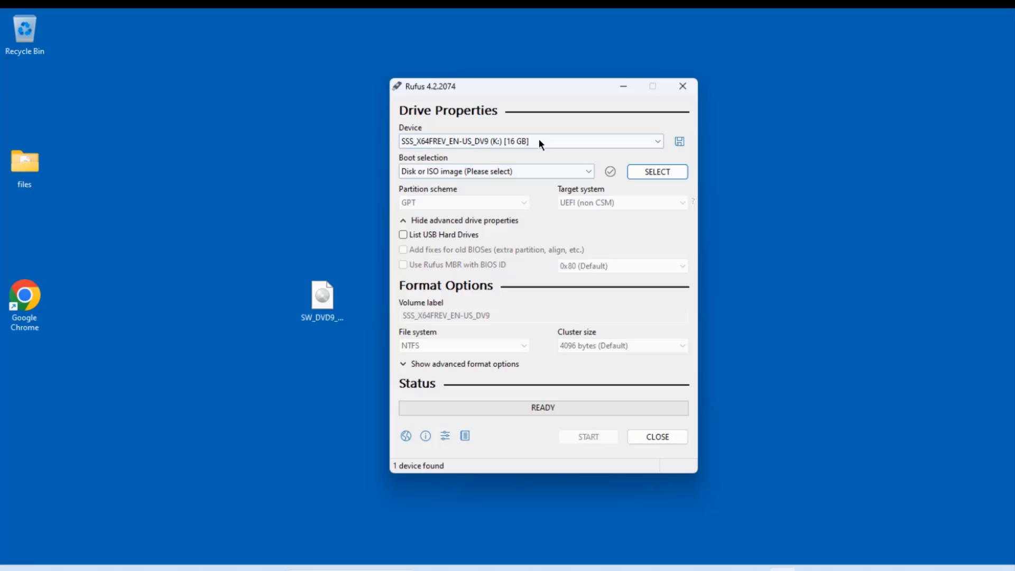
{"action": "left_click", "coordinate": [657, 172]}
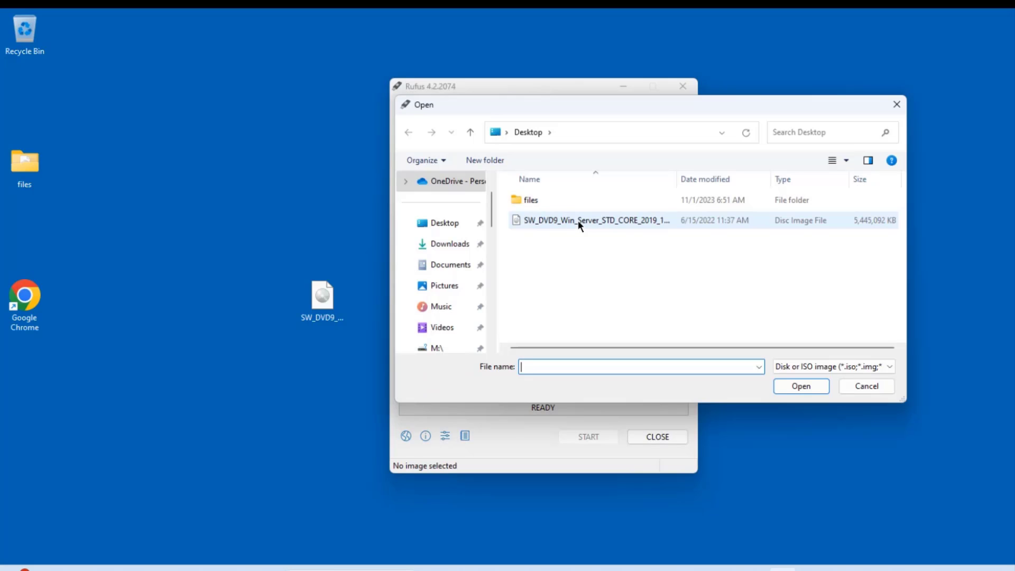
{"action": "left_click", "coordinate": [580, 224]}
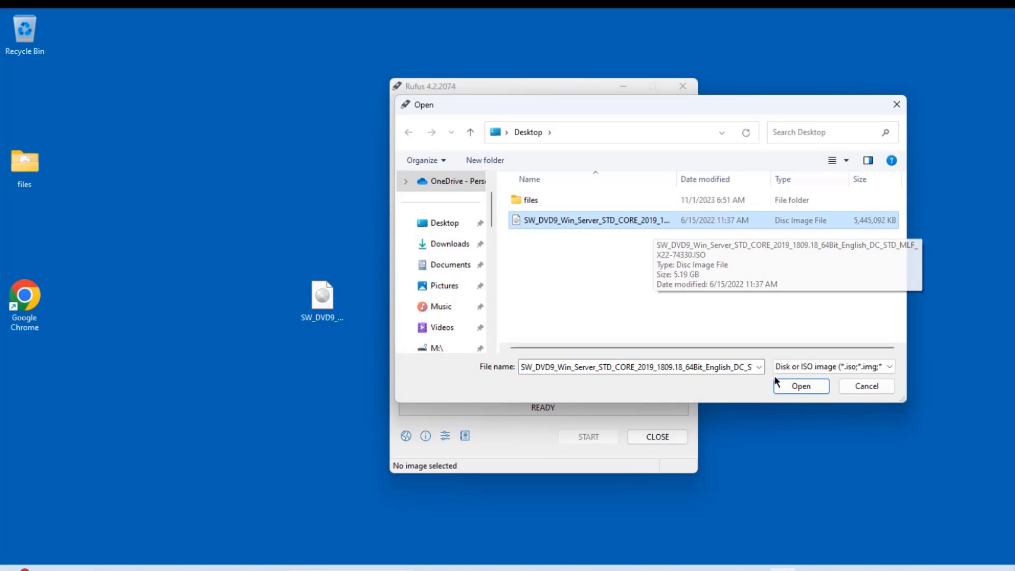
{"action": "left_click", "coordinate": [799, 386]}
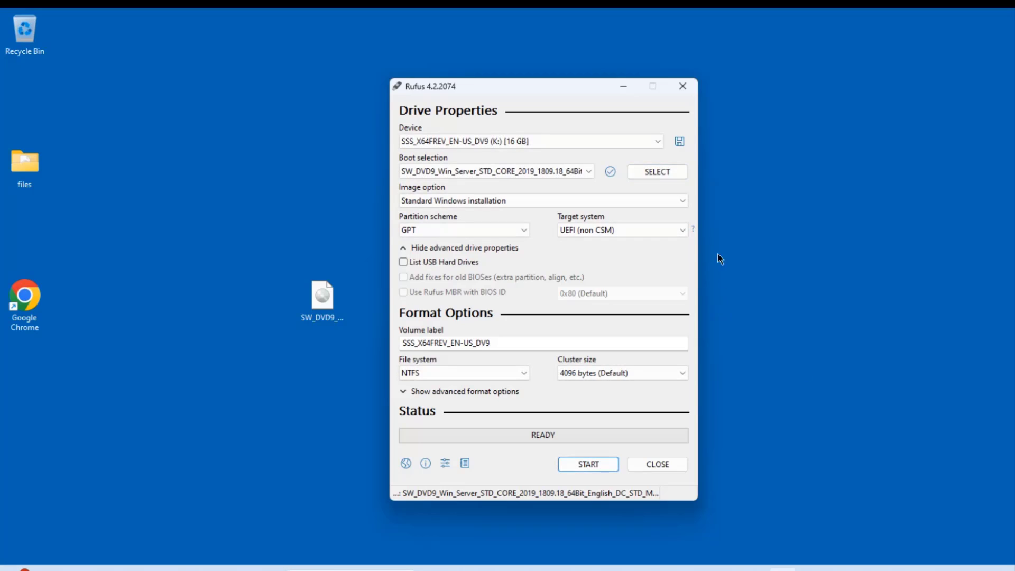
- Write the ISO to the USB drive, accepting default customization, the revoked UEFI warning and data erase
{"action": "left_click", "coordinate": [592, 465]}
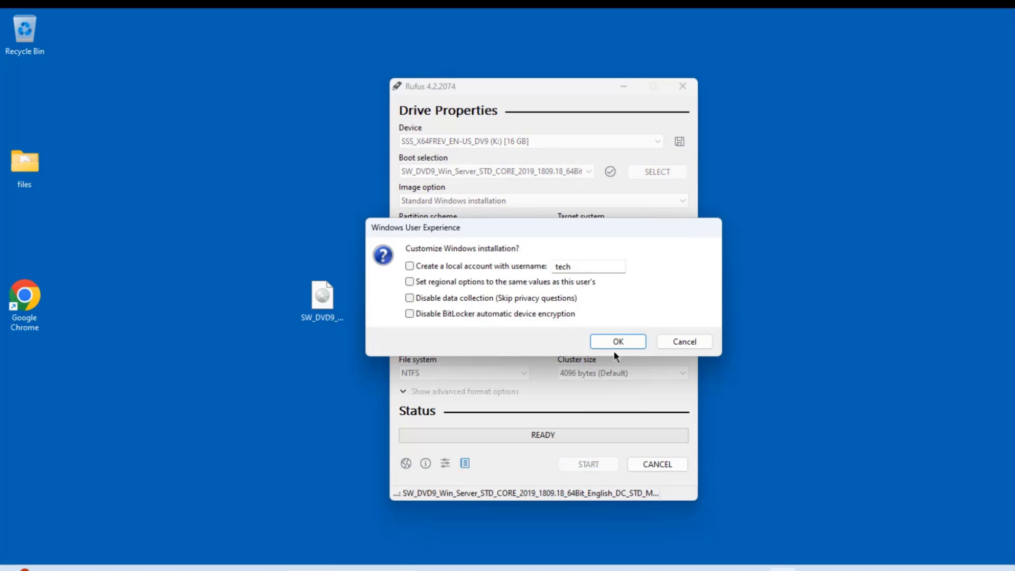
{"action": "left_click", "coordinate": [615, 343]}
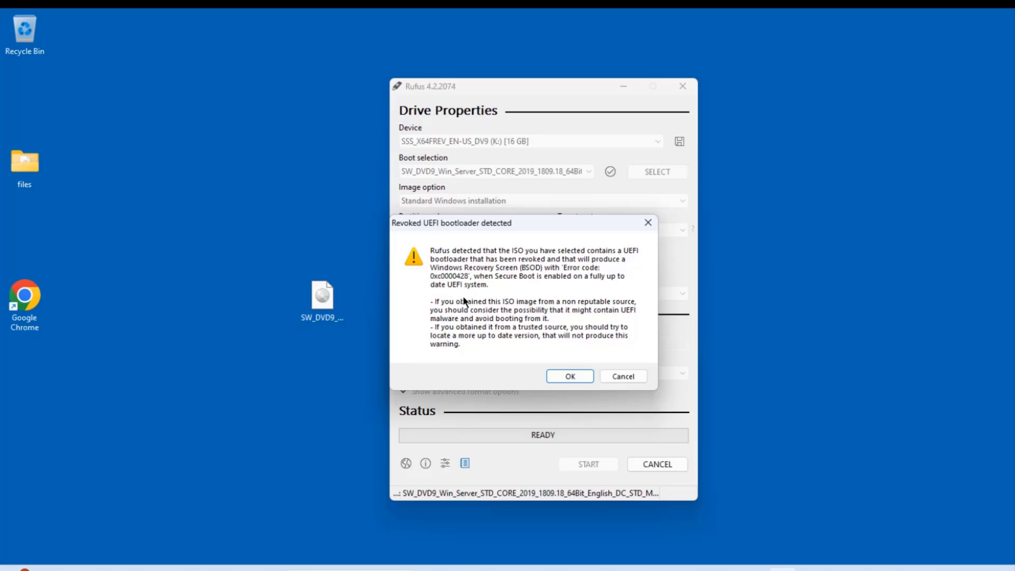
{"action": "left_click", "coordinate": [570, 377]}
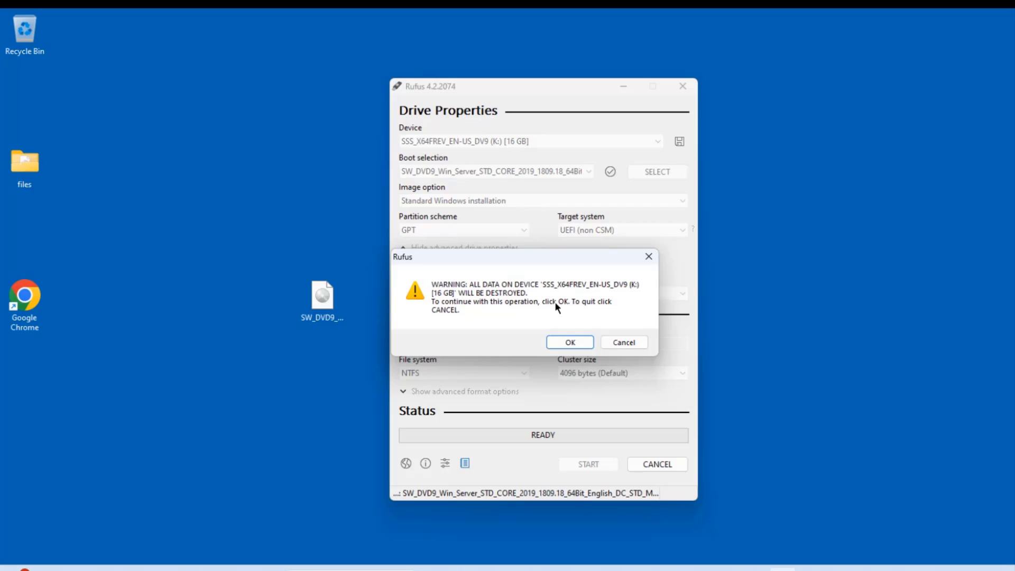
{"action": "left_click", "coordinate": [571, 344]}
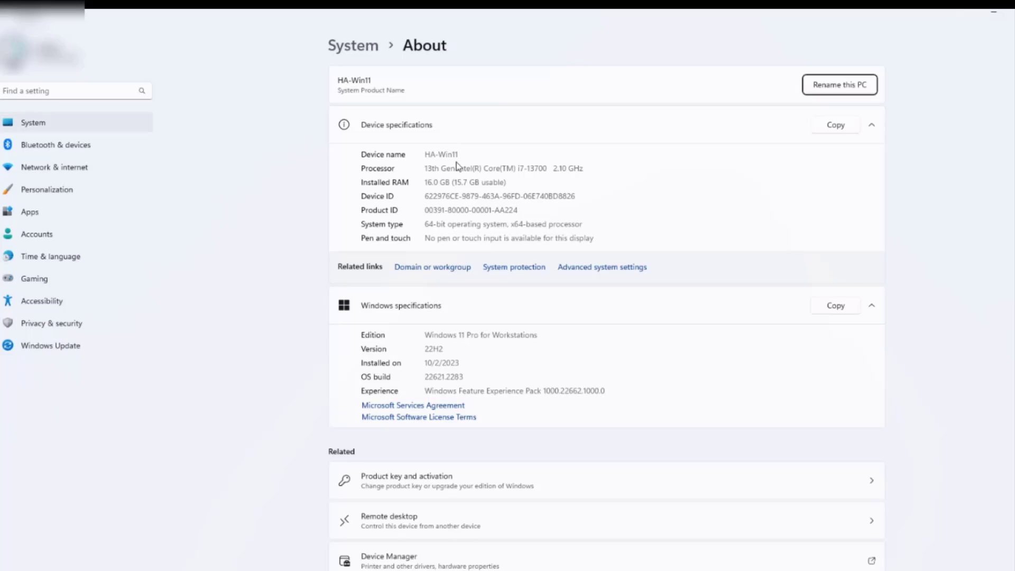
- Highlight the Installed RAM value on the System About page
{"action": "left_click_drag", "start_coordinate": [450, 182], "coordinate": [425, 183]}
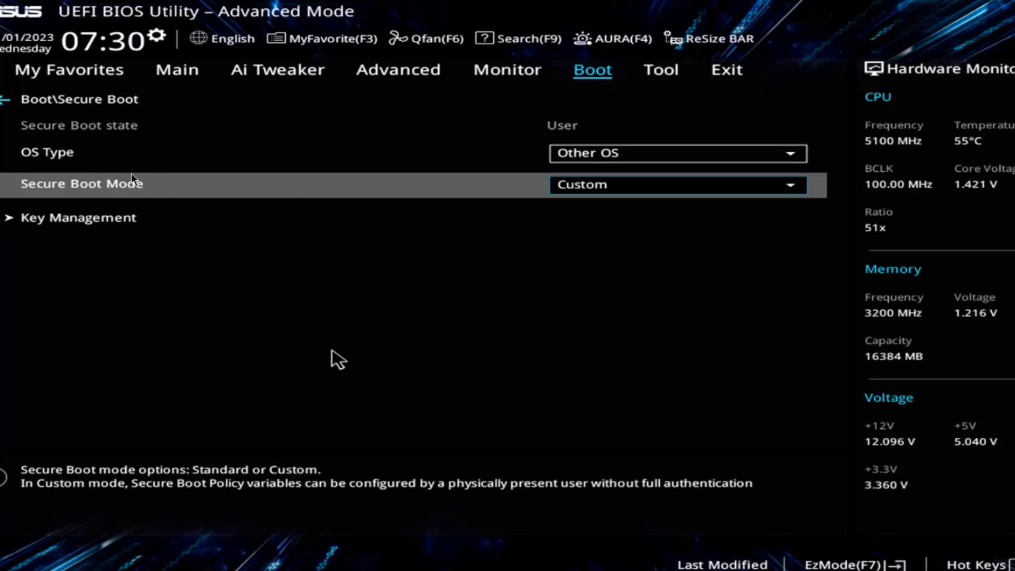
- Keep Secure Boot Mode set to Custom on the Secure Boot page
{"action": "left_click", "coordinate": [588, 180]}
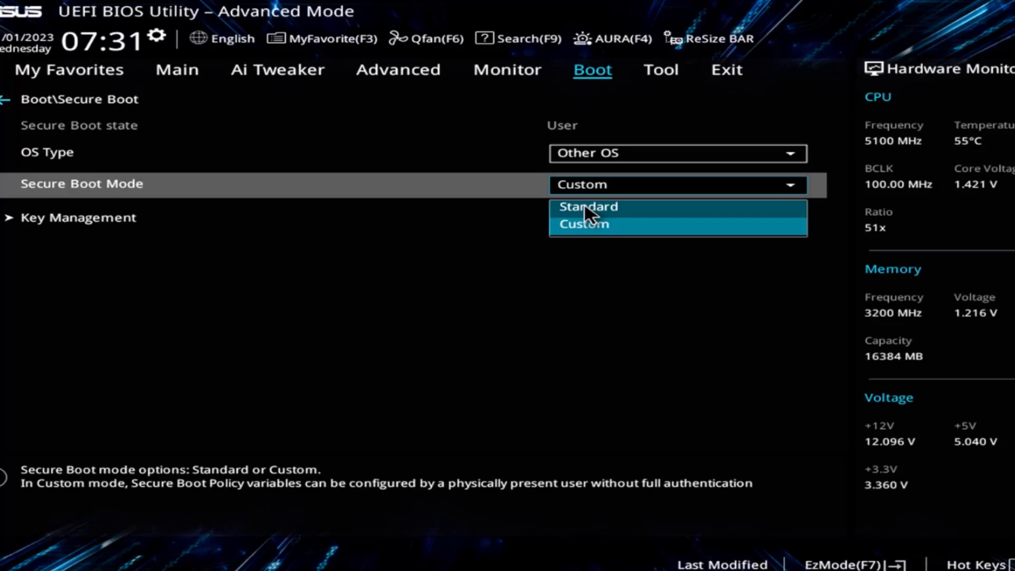
{"action": "left_click", "coordinate": [575, 224]}
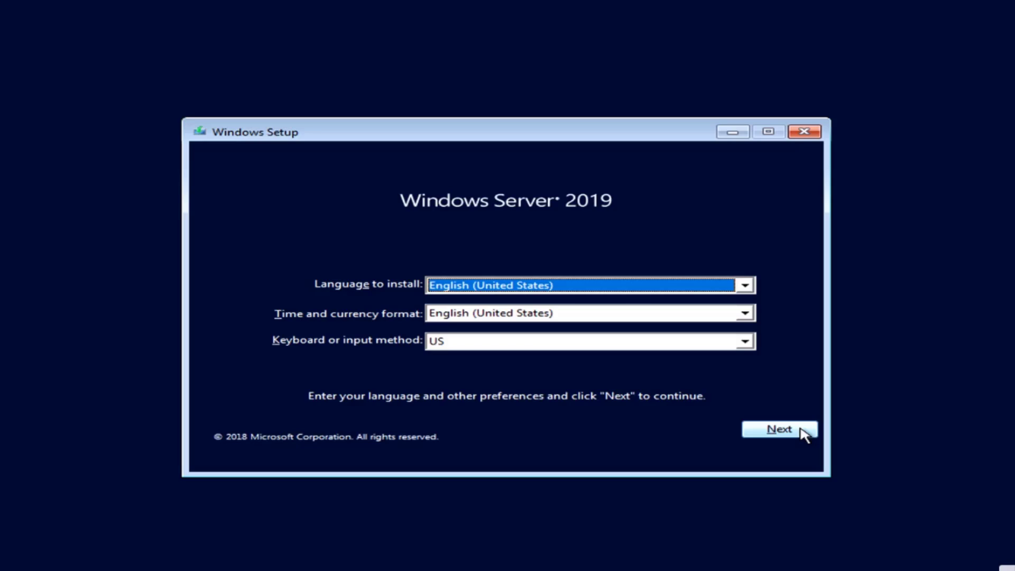
- Start Setup with English defaults, pick Standard (Desktop Experience) and accept the license terms
{"action": "left_click", "coordinate": [803, 432]}
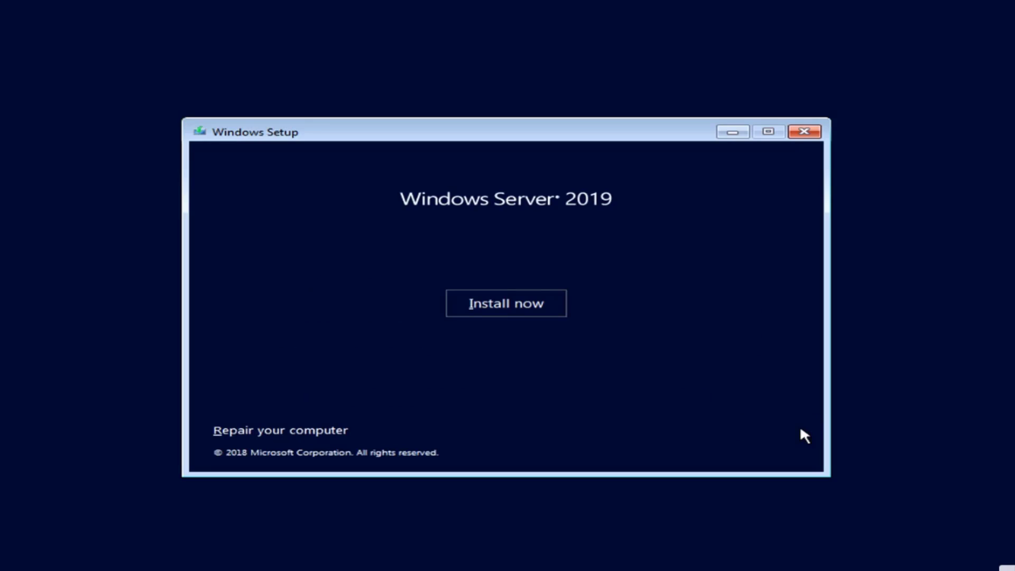
{"action": "left_click", "coordinate": [475, 313]}
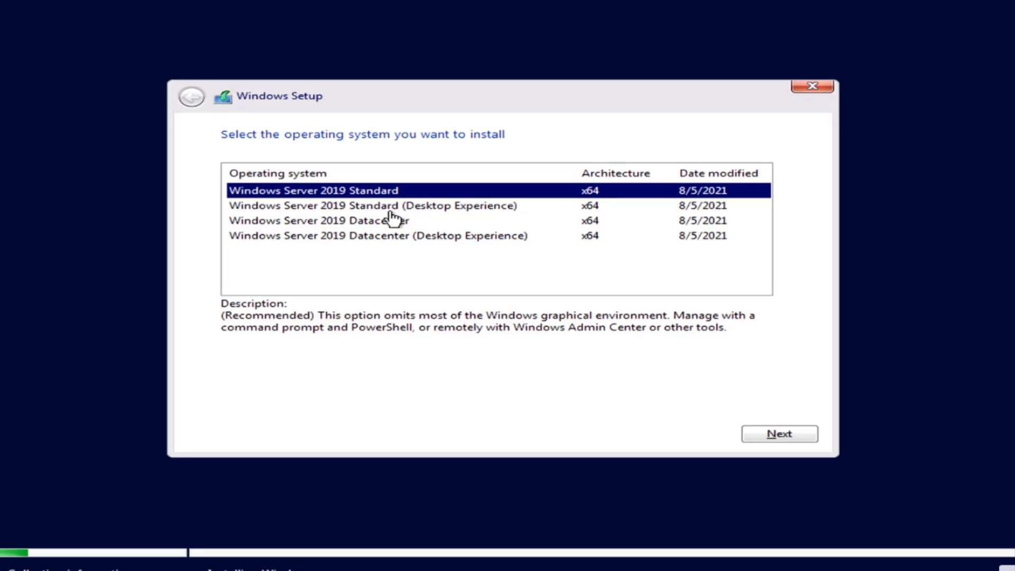
{"action": "left_click", "coordinate": [412, 209]}
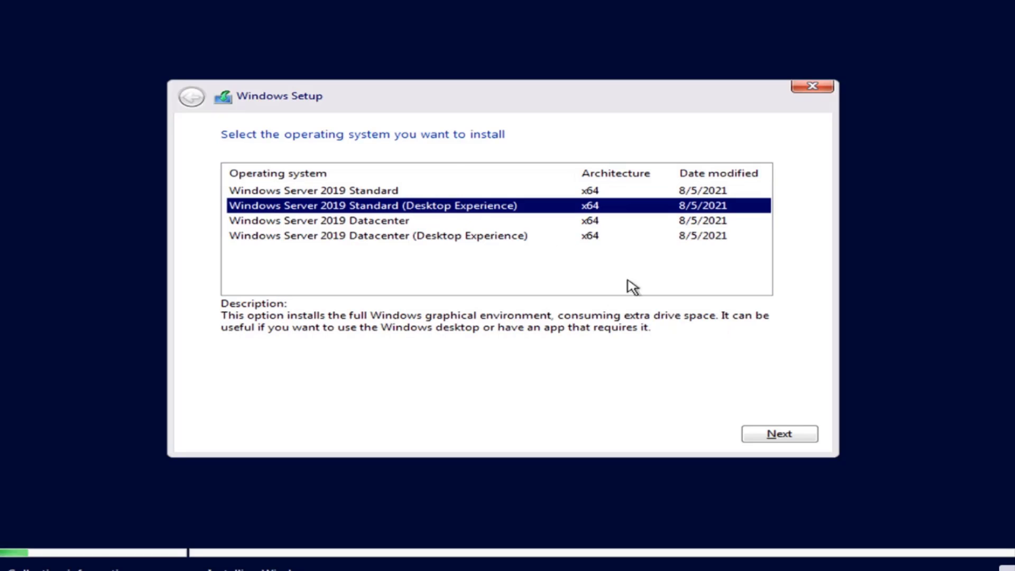
{"action": "left_click", "coordinate": [790, 434]}
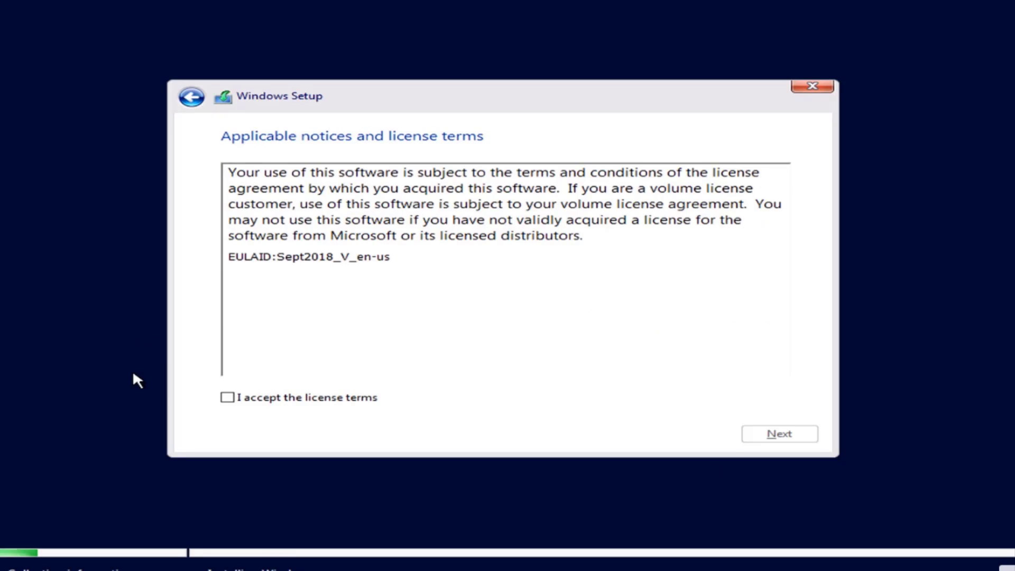
{"action": "left_click", "coordinate": [263, 408]}
{"action": "left_click", "coordinate": [779, 436]}
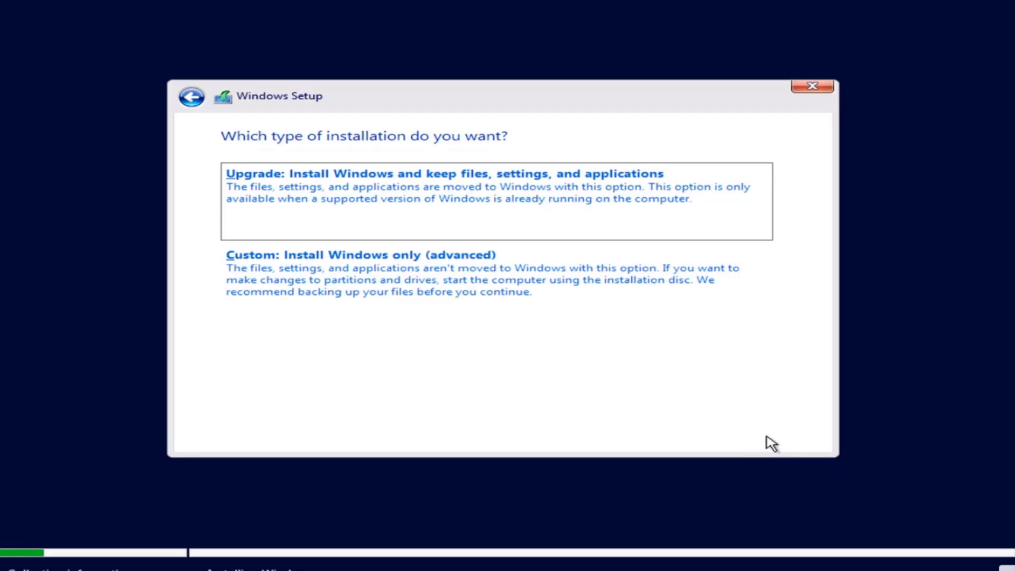
- Choose a custom install and delete drive 0's BOOT and 128 MB reserved partitions
{"action": "left_click", "coordinate": [337, 275]}
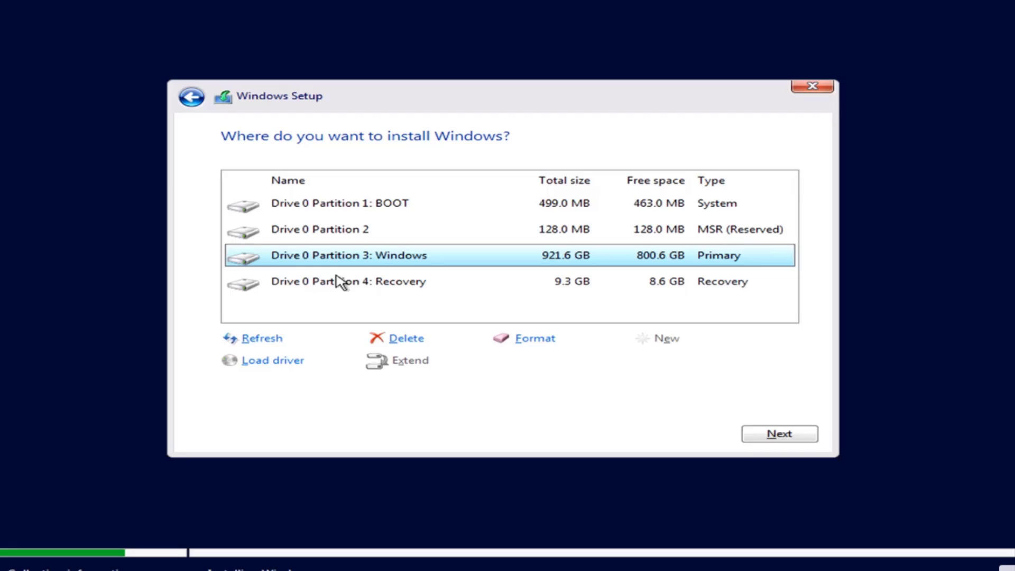
{"action": "left_click", "coordinate": [352, 208]}
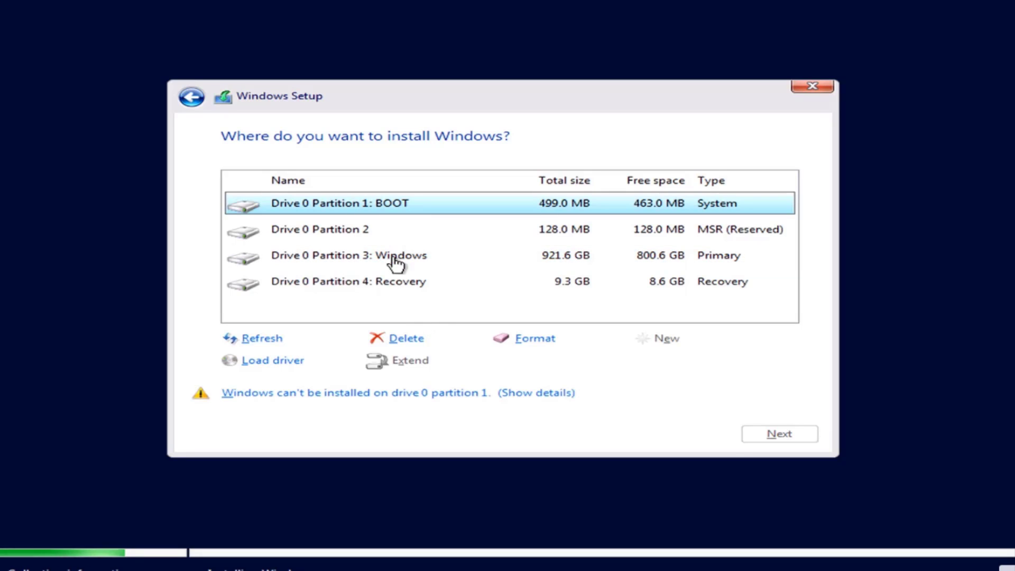
{"action": "left_click", "coordinate": [400, 339]}
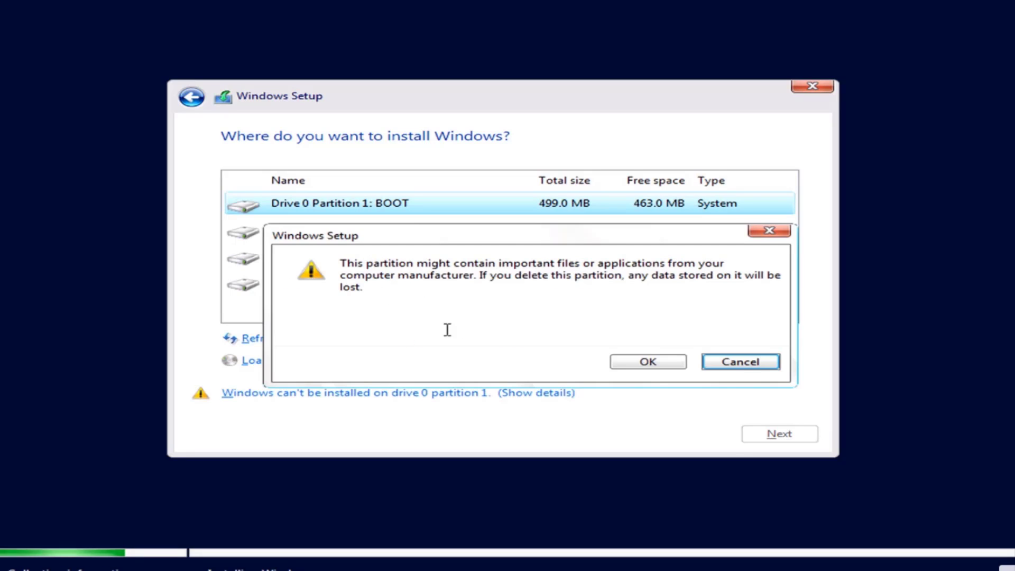
{"action": "left_click", "coordinate": [674, 365]}
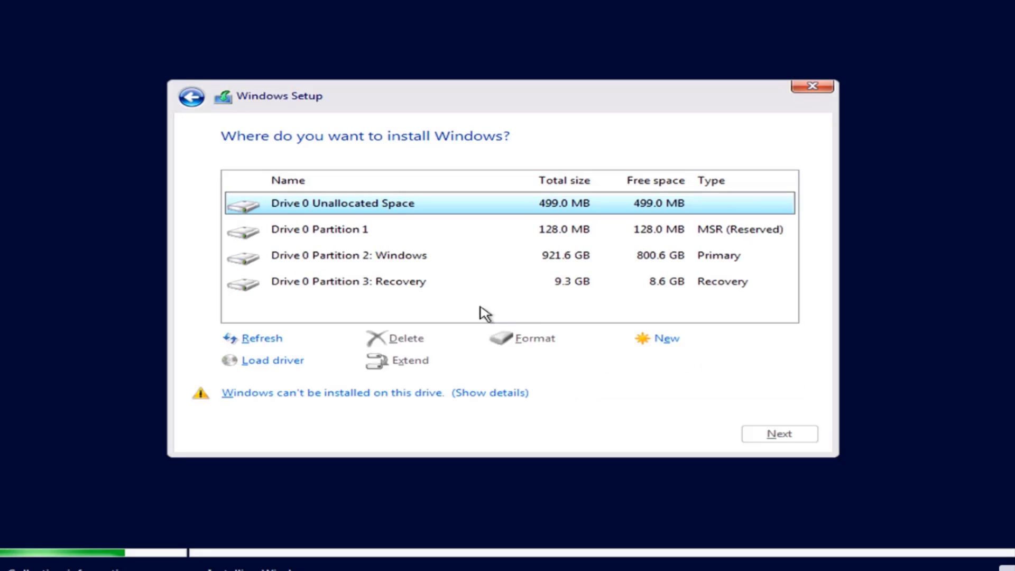
{"action": "left_click", "coordinate": [369, 232]}
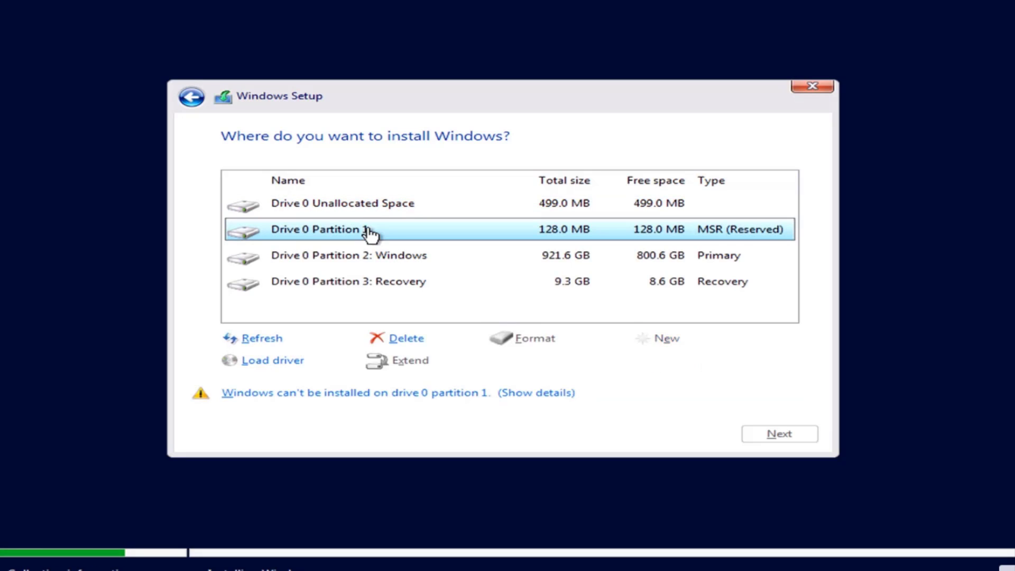
{"action": "left_click", "coordinate": [400, 336]}
{"action": "left_click", "coordinate": [667, 367]}
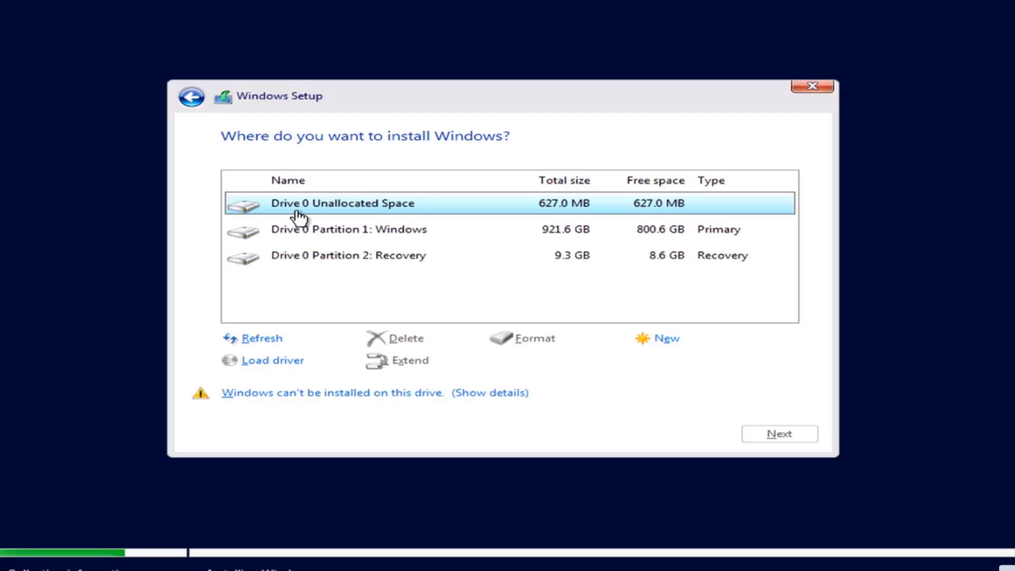
- Delete the Windows and Recovery partitions, then install onto the 931.5 GB unallocated space
{"action": "left_click", "coordinate": [315, 233]}
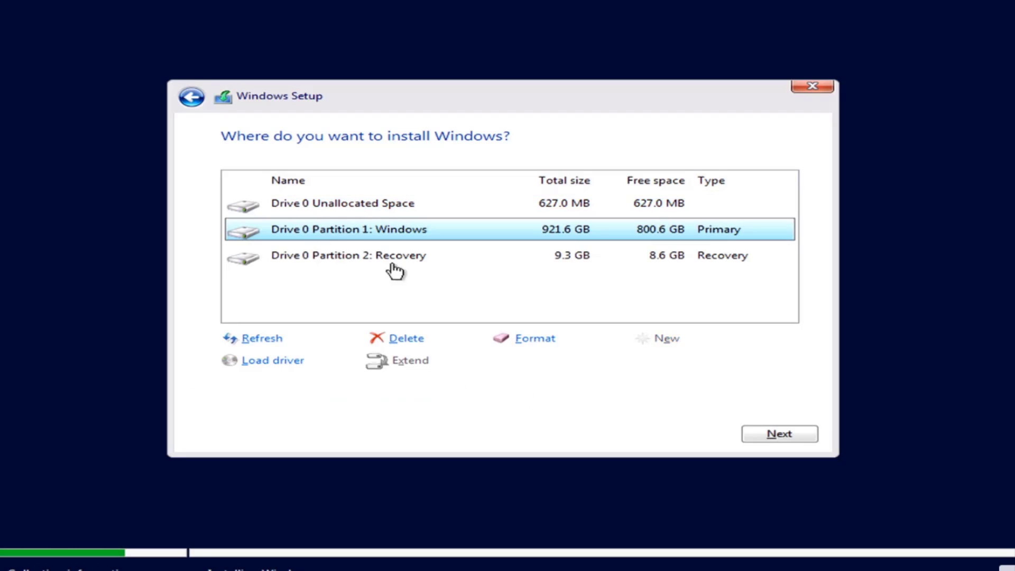
{"action": "left_click", "coordinate": [429, 340]}
{"action": "left_click", "coordinate": [619, 364]}
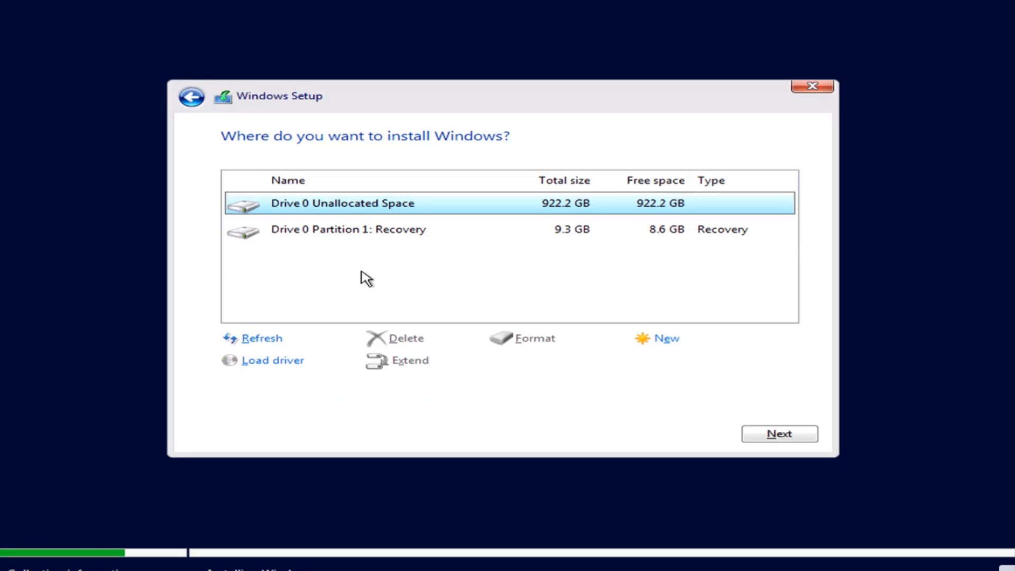
{"action": "left_click", "coordinate": [347, 236]}
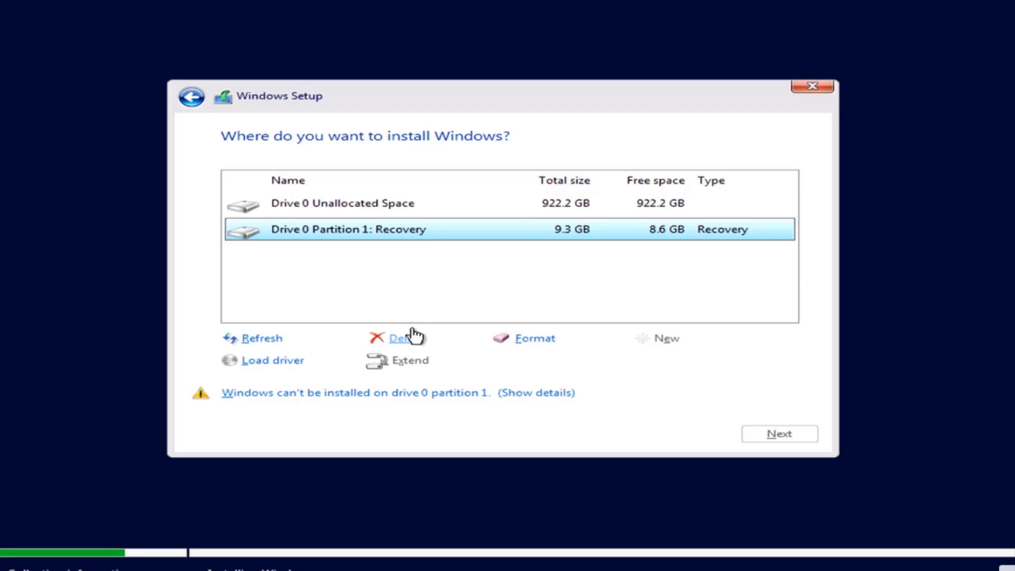
{"action": "left_click", "coordinate": [414, 336]}
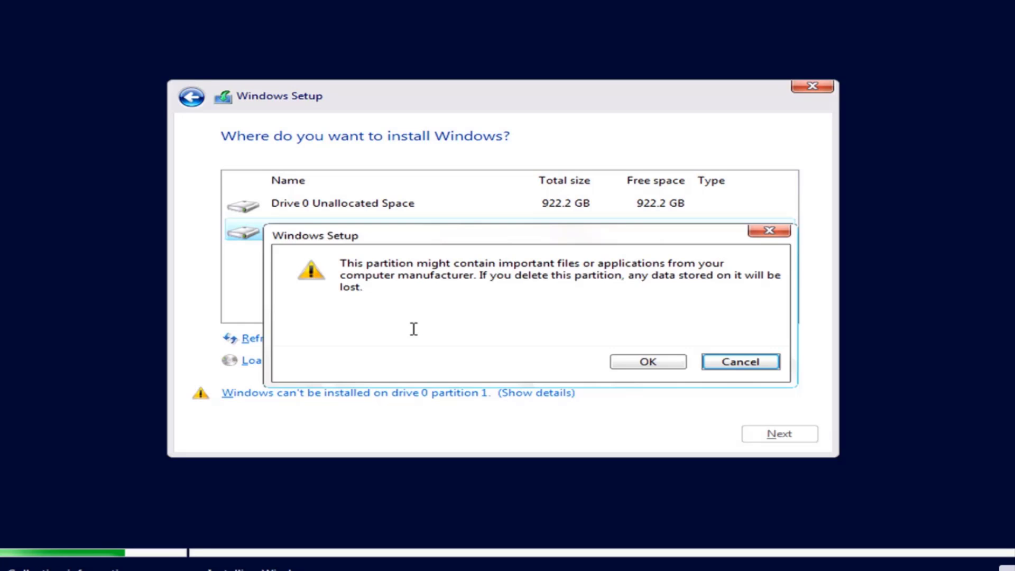
{"action": "left_click", "coordinate": [655, 366]}
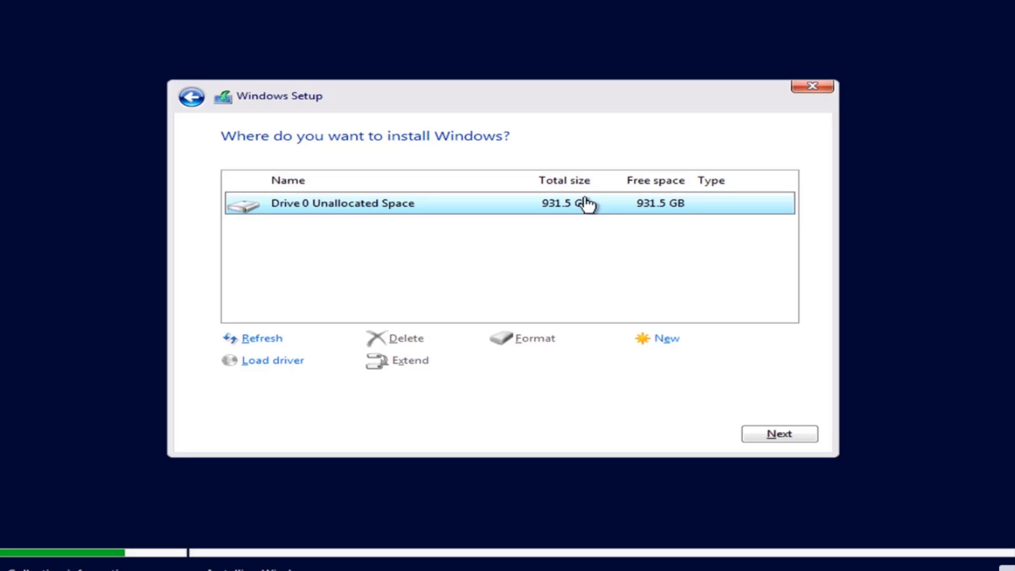
{"action": "left_click", "coordinate": [780, 440]}
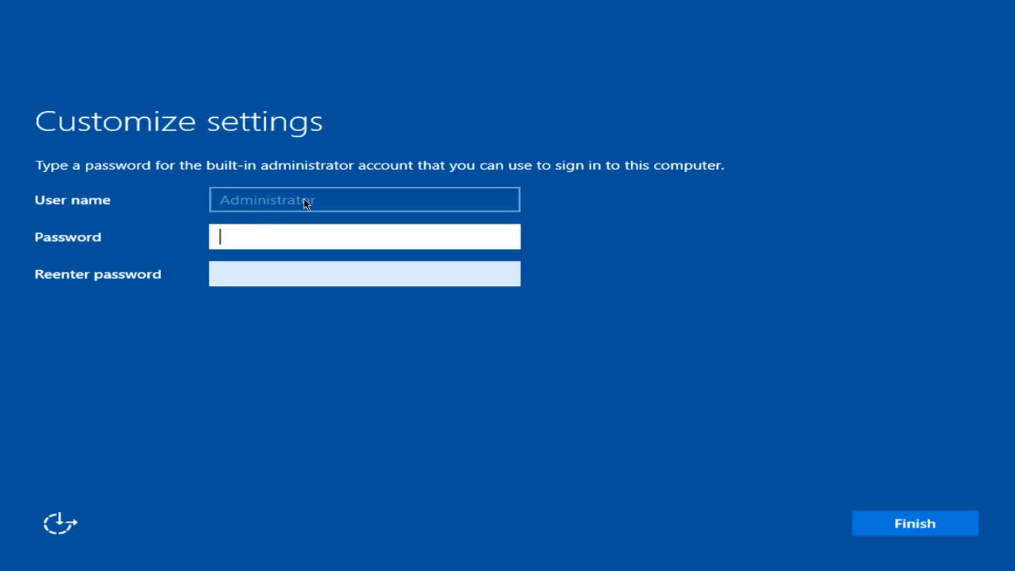
- Enter and confirm the Administrator password, then finish setup
{"action": "type", "text": "••••••••••"}
{"action": "key", "text": "Tab"}
{"action": "type", "text": "••••••••••"}
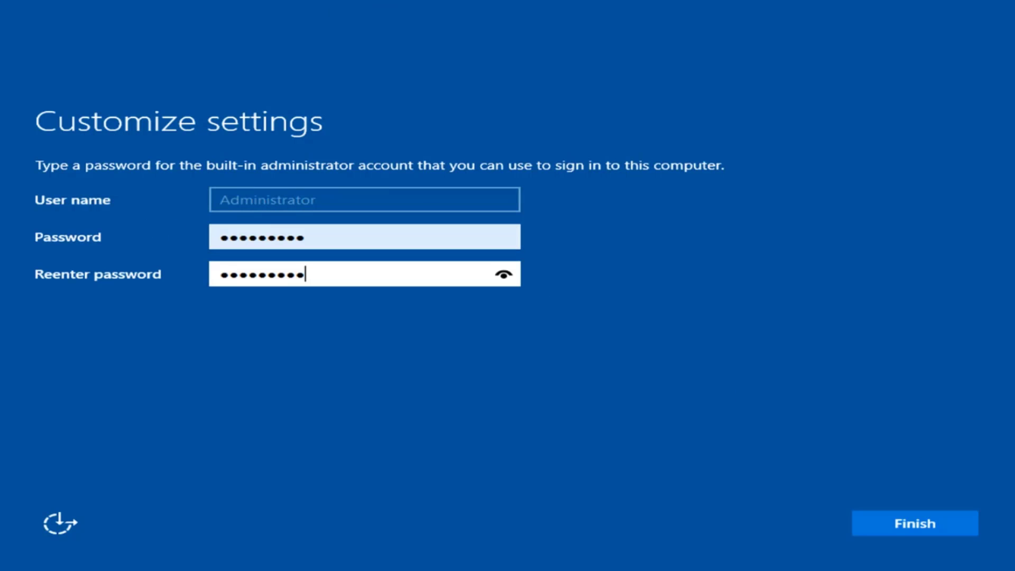
{"action": "left_click", "coordinate": [903, 528]}
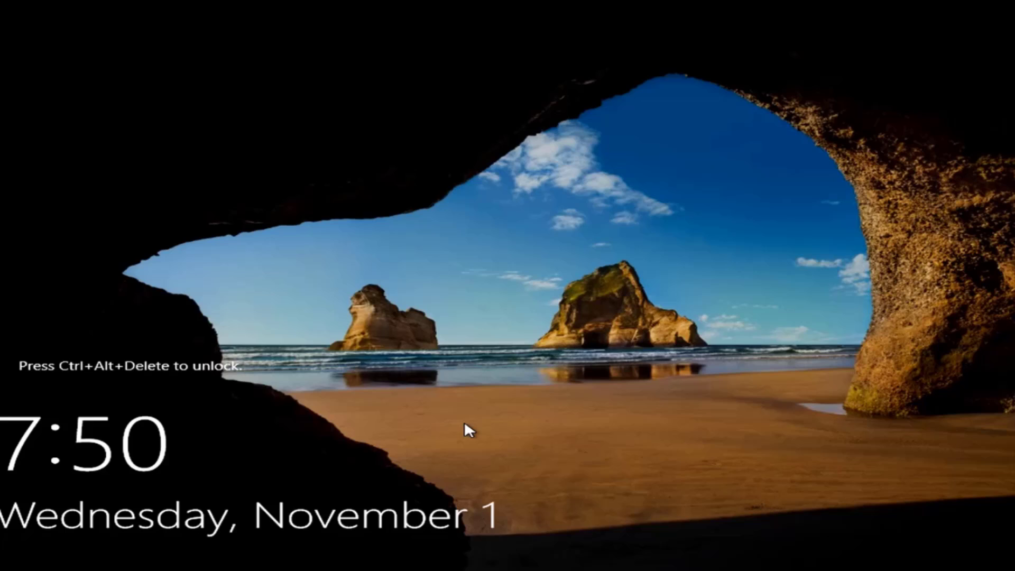
- Sign in as Administrator with its password and close the Windows Admin Center prompt
{"action": "key", "text": "ctrl+alt+Delete"}
{"action": "type", "text": "******"}
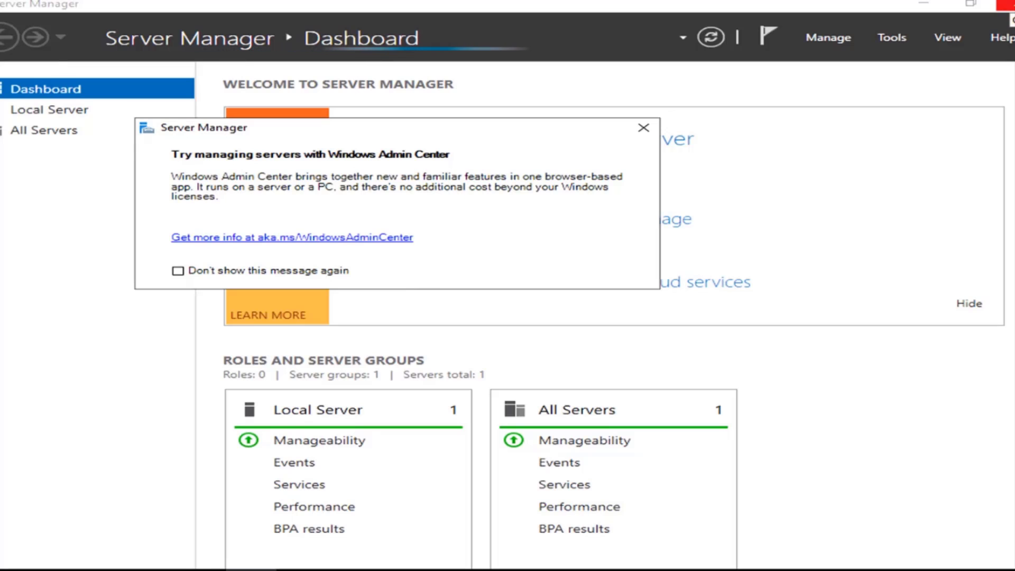
{"action": "left_click", "coordinate": [643, 128]}
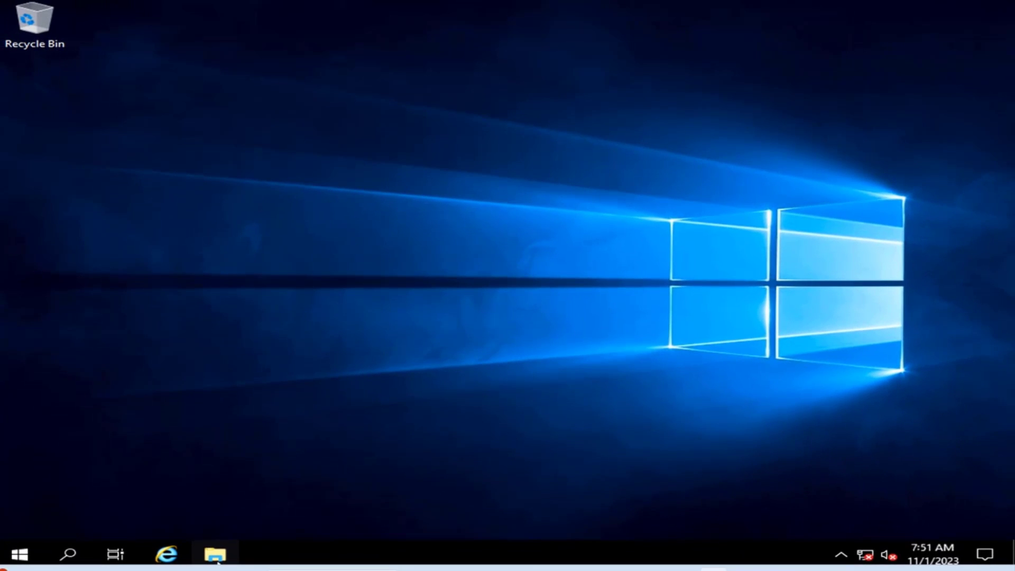
- Open File Explorer and show the Properties of This PC
{"action": "left_click", "coordinate": [215, 555]}
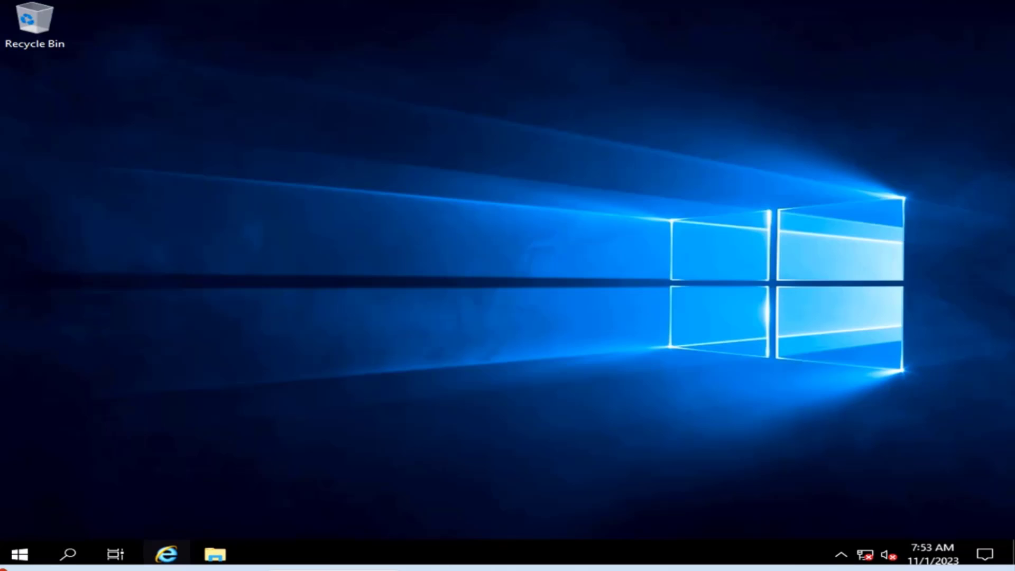
{"action": "left_click", "coordinate": [214, 554]}
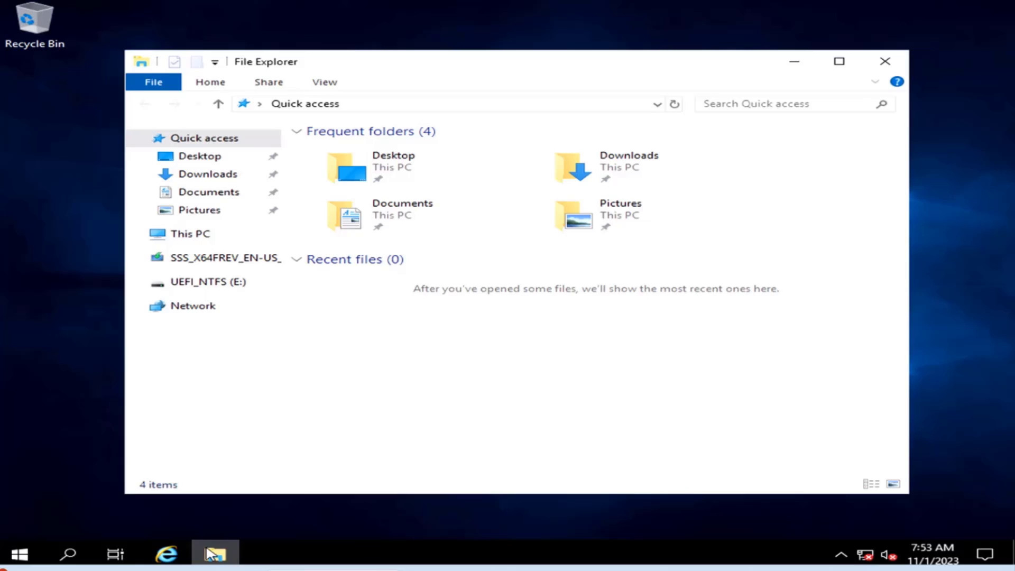
{"action": "right_click", "coordinate": [185, 241]}
{"action": "key", "text": "Escape"}
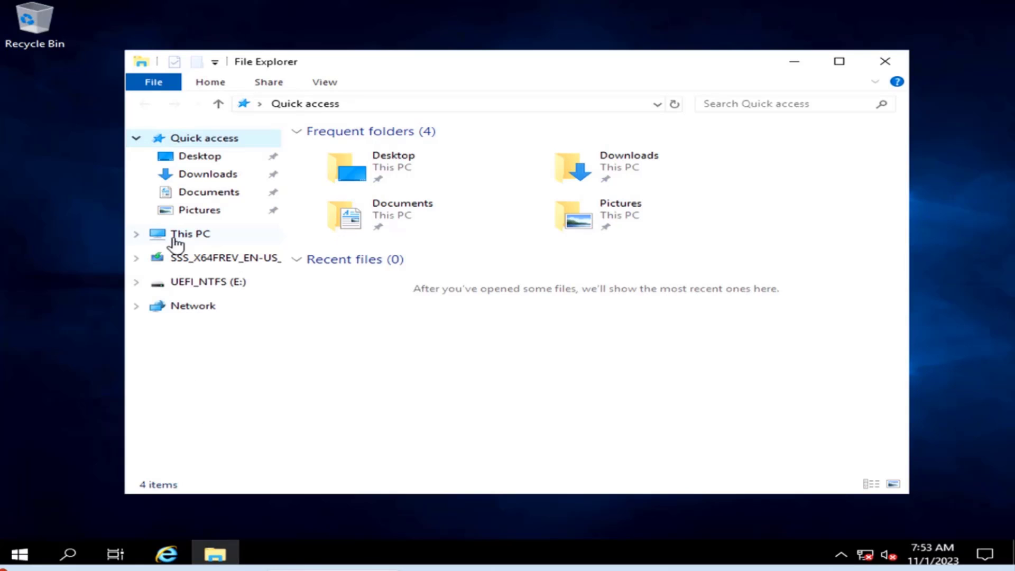
{"action": "right_click", "coordinate": [182, 239]}
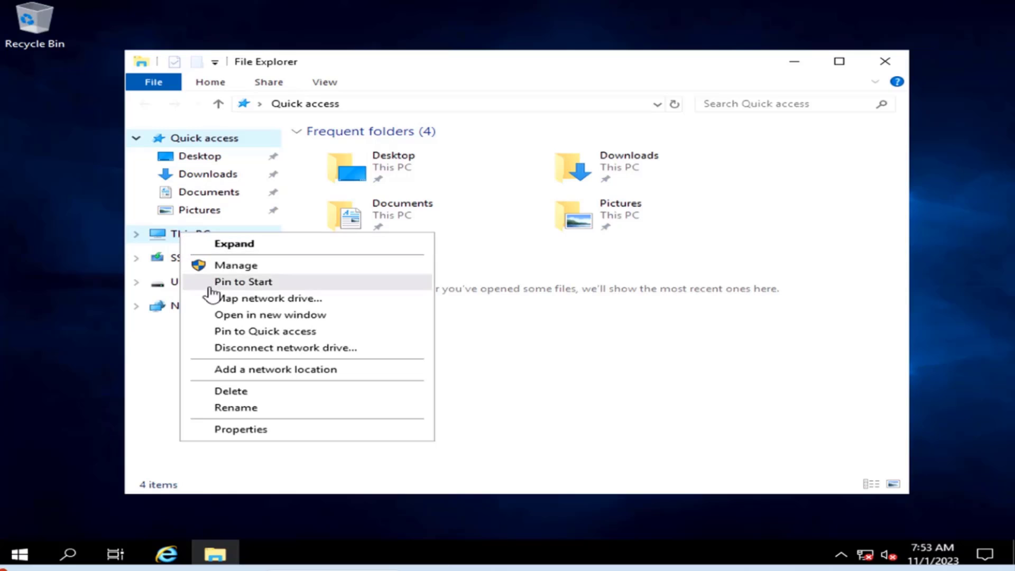
{"action": "left_click", "coordinate": [239, 431]}
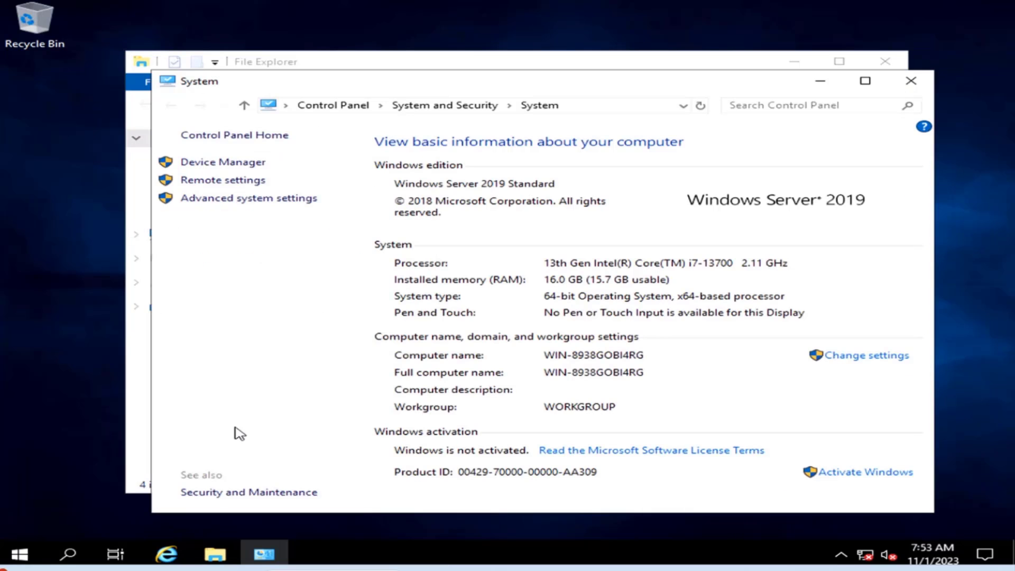
- Open Device Manager from the System window and enlarge its window
{"action": "left_click", "coordinate": [235, 168]}
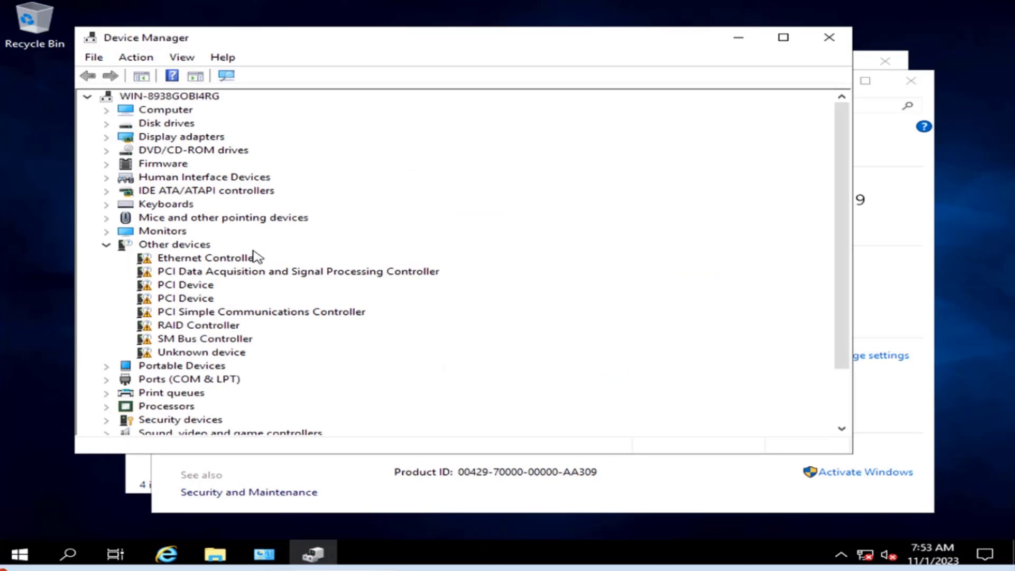
{"action": "left_click_drag", "start_coordinate": [214, 28], "coordinate": [254, 53]}
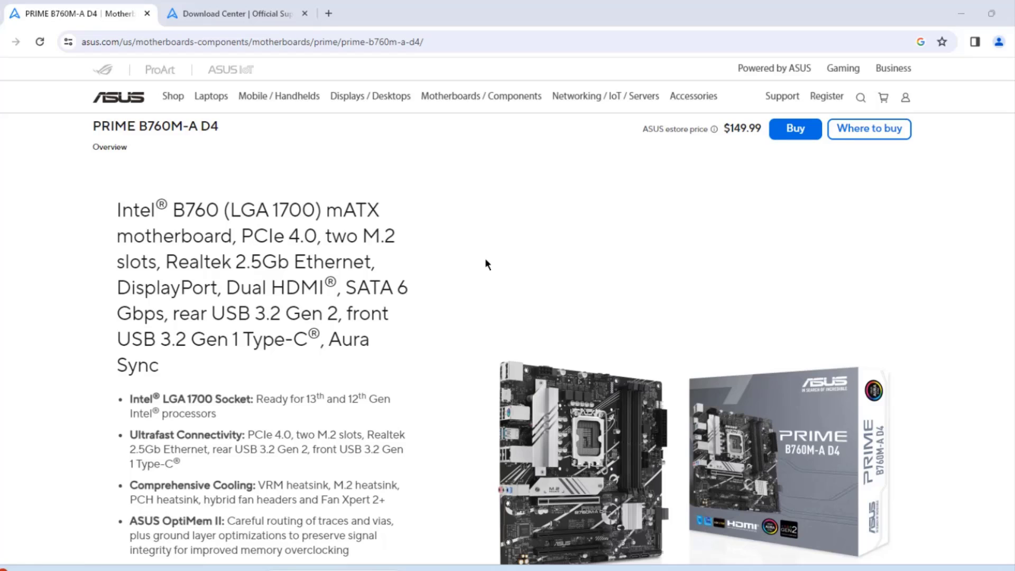
- Open ASUS's download center and choose Motherboards in the Prime series
{"action": "mouse_move", "coordinate": [776, 95]}
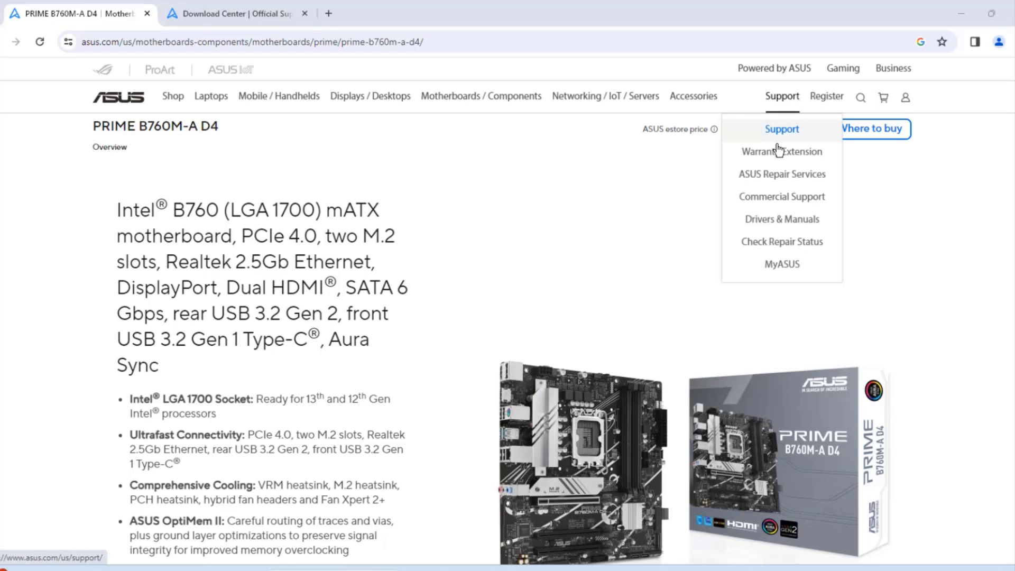
{"action": "left_click", "coordinate": [782, 224]}
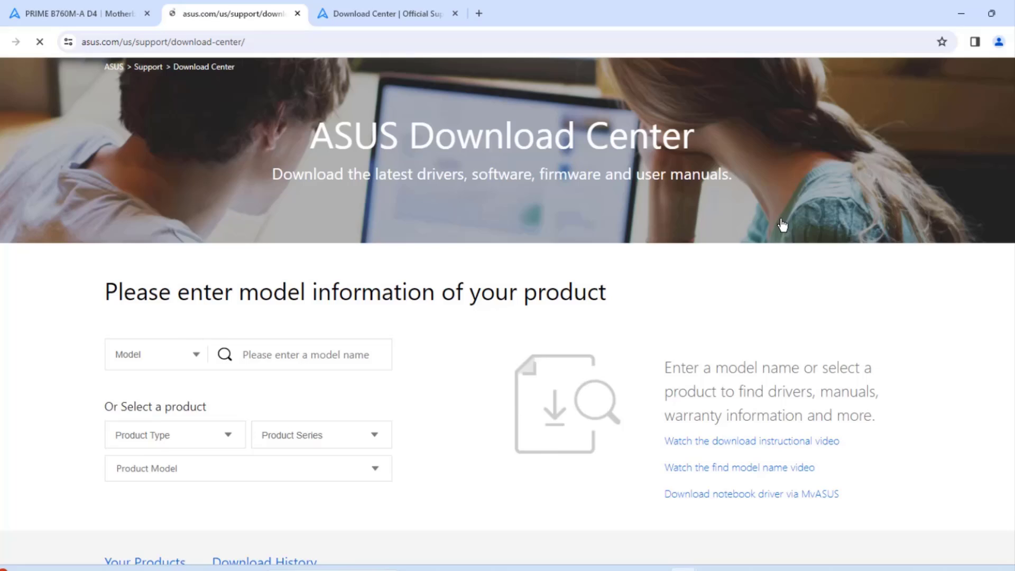
{"action": "scroll", "coordinate": [394, 311], "scroll_direction": "down", "scroll_amount": 4}
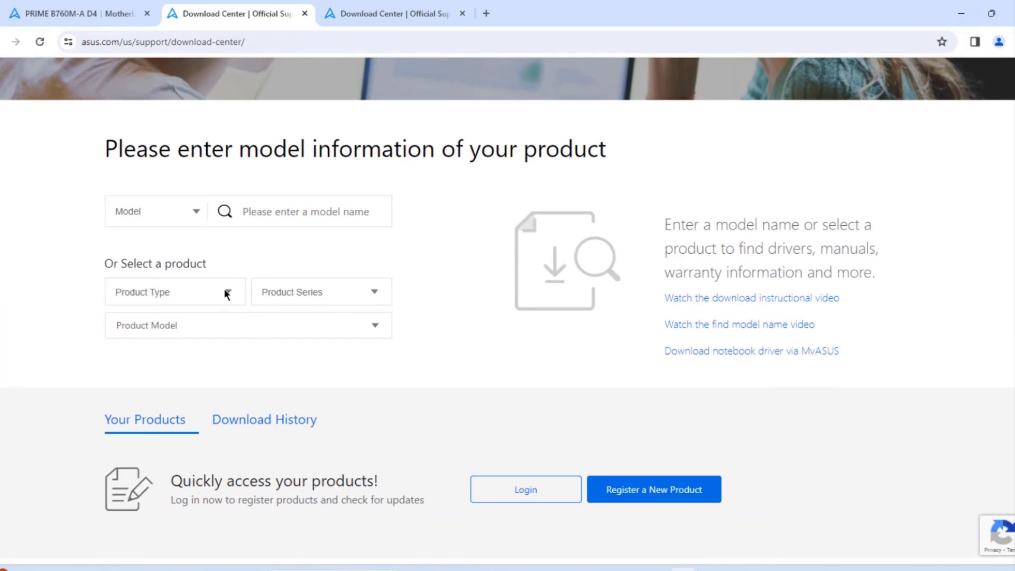
{"action": "left_click", "coordinate": [227, 294]}
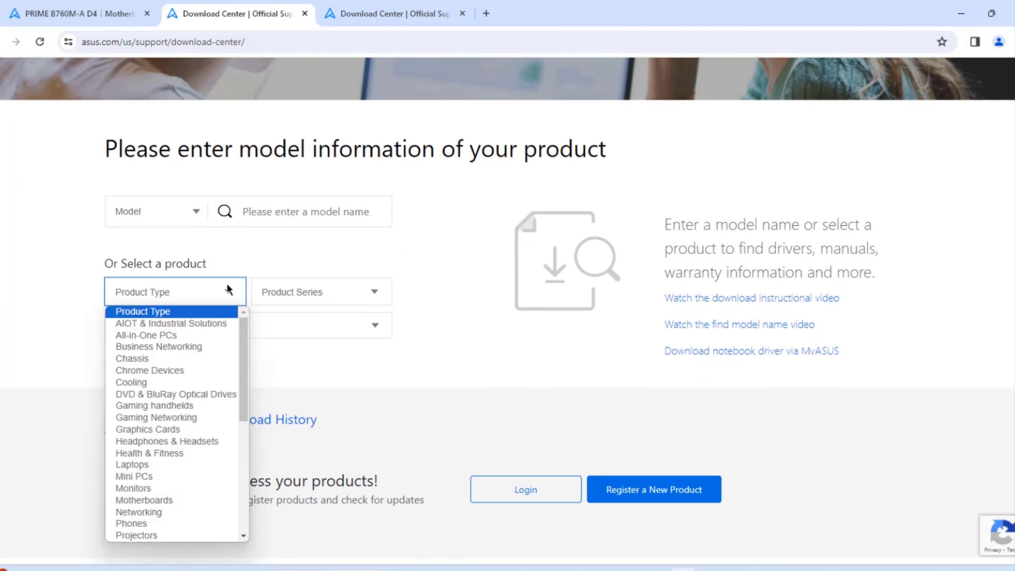
{"action": "left_click", "coordinate": [146, 499]}
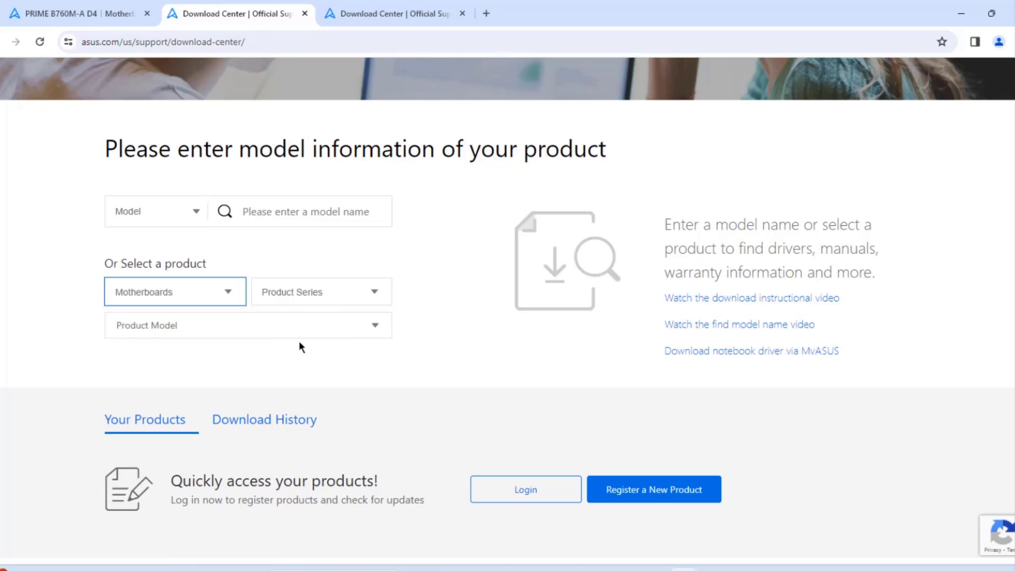
{"action": "left_click", "coordinate": [296, 303]}
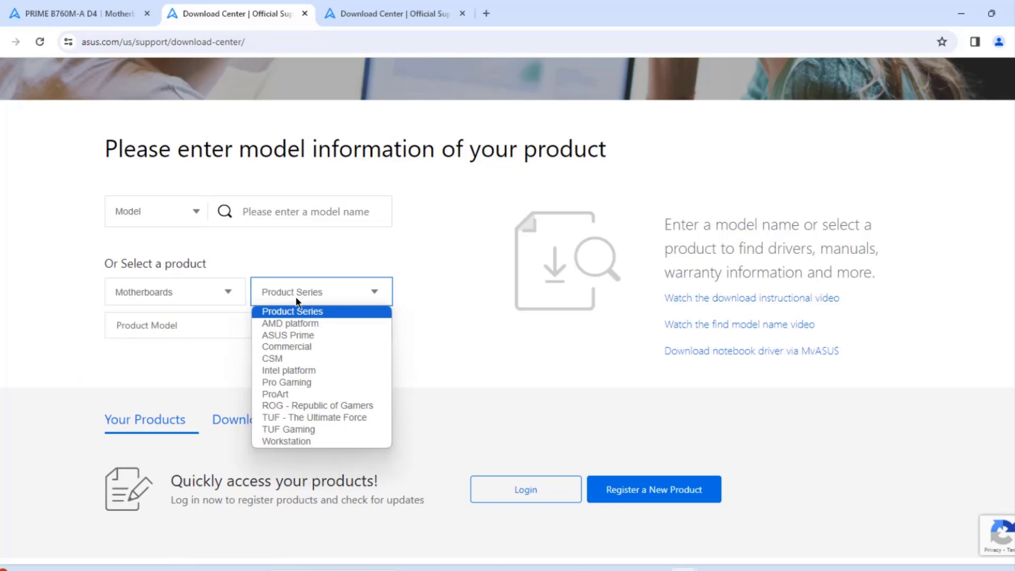
{"action": "left_click", "coordinate": [307, 337]}
- Pick the PRIME B760M-A D4 model and set its Driver & Tools OS to Others
{"action": "left_click", "coordinate": [218, 323]}
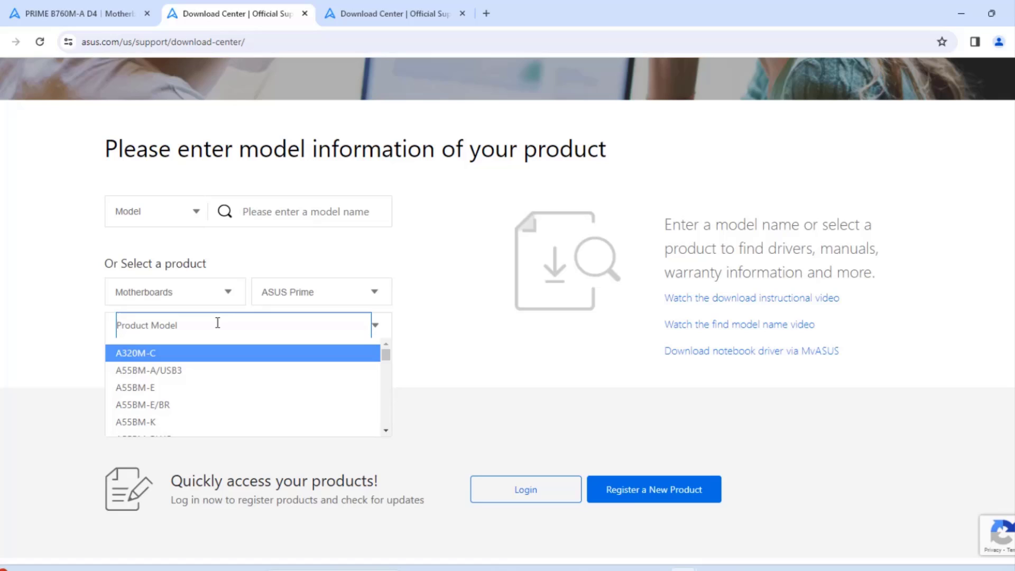
{"action": "scroll", "coordinate": [238, 391], "scroll_direction": "down", "scroll_amount": 2}
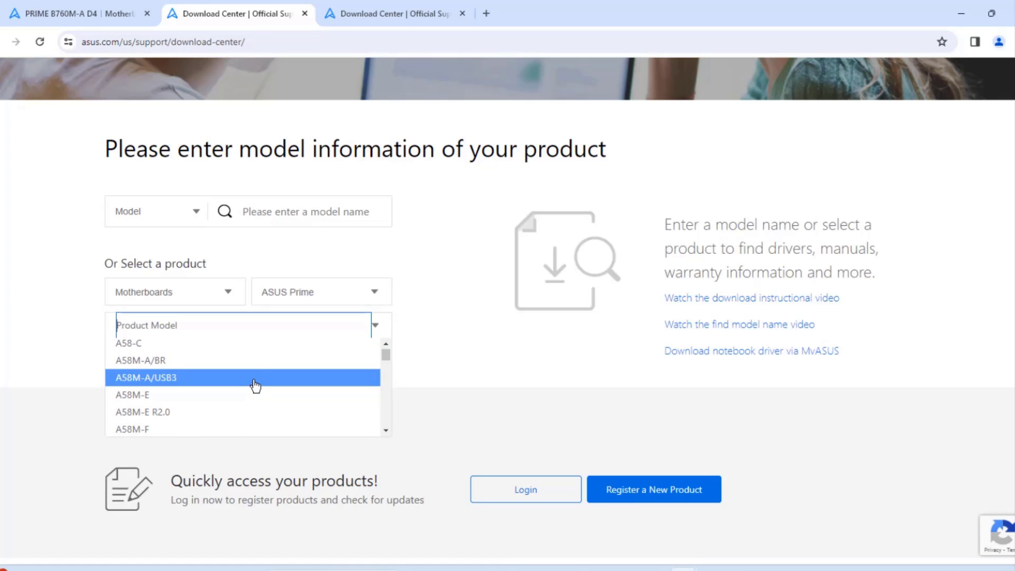
{"action": "scroll", "coordinate": [256, 386], "scroll_direction": "down", "scroll_amount": 10}
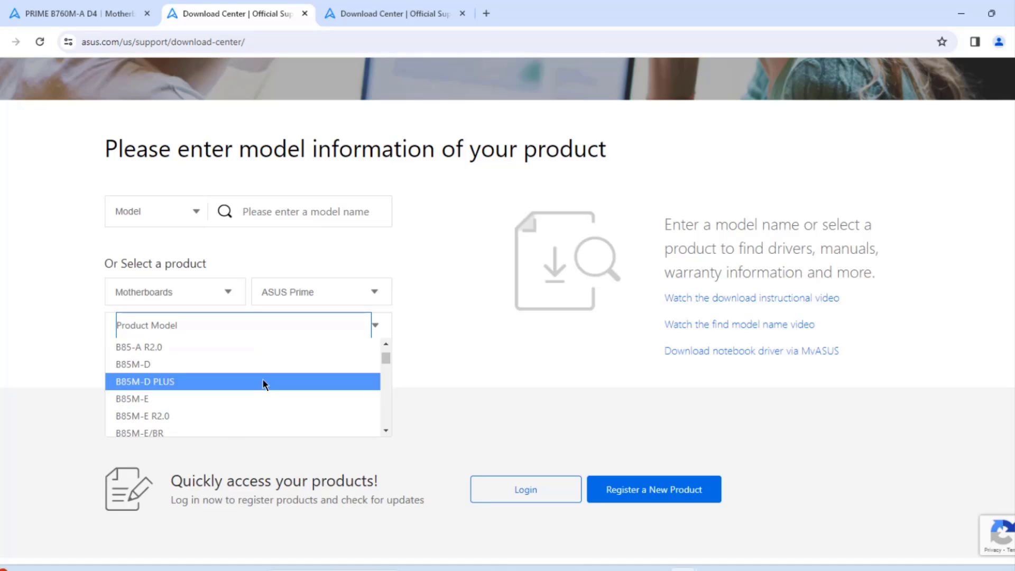
{"action": "scroll", "coordinate": [184, 405], "scroll_direction": "down", "scroll_amount": 15}
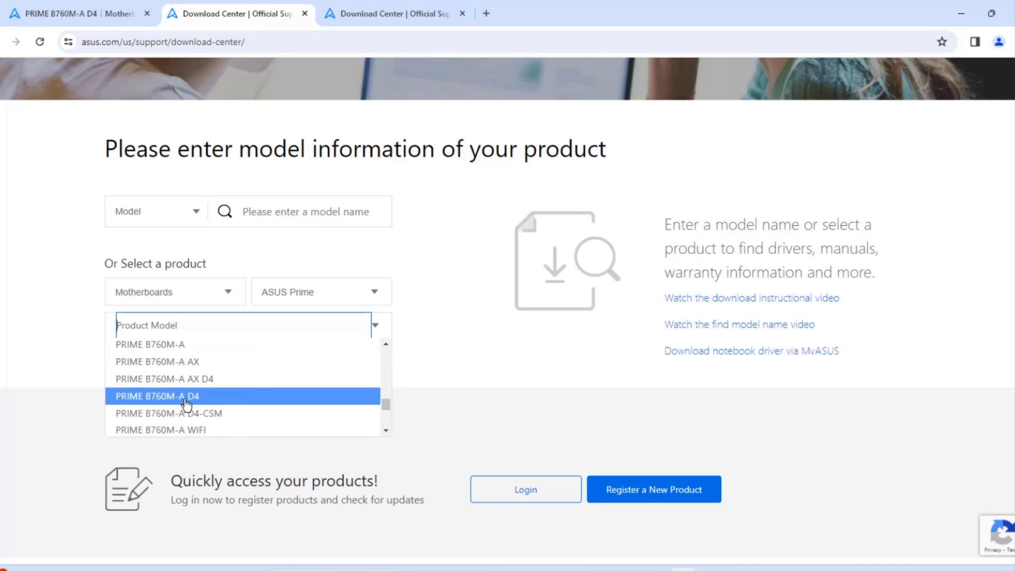
{"action": "left_click", "coordinate": [185, 402]}
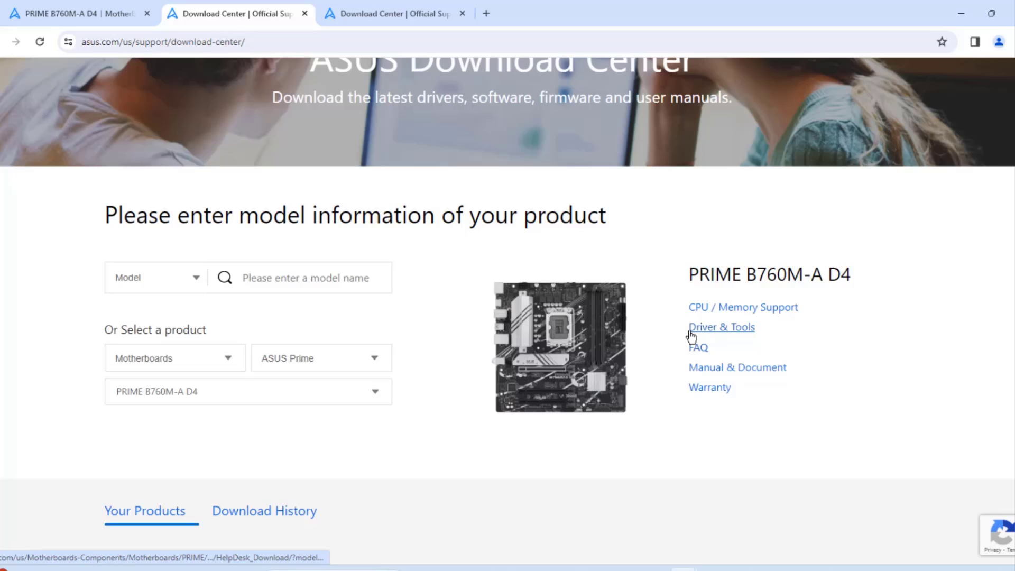
{"action": "left_click", "coordinate": [703, 328]}
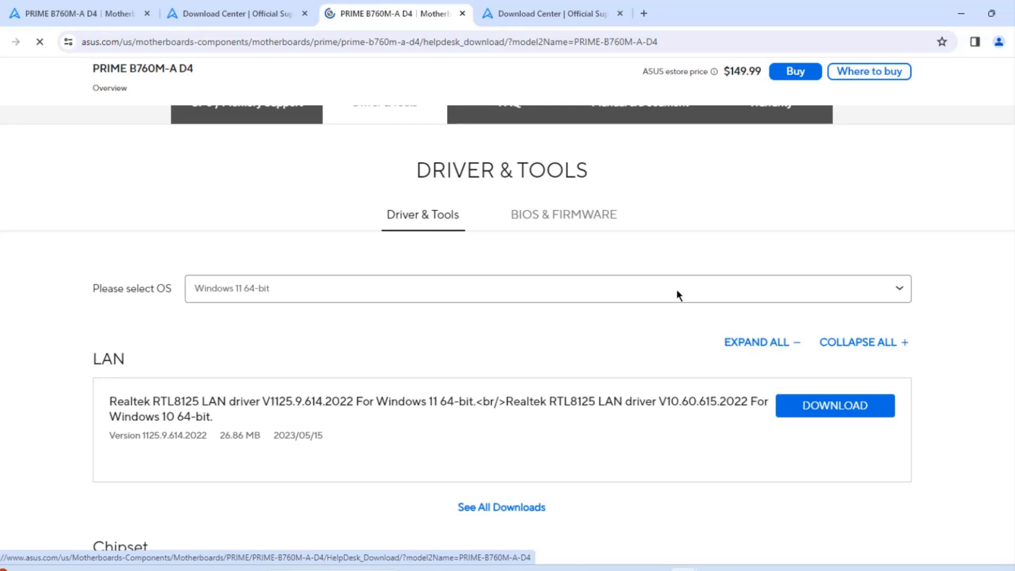
{"action": "left_click", "coordinate": [679, 295]}
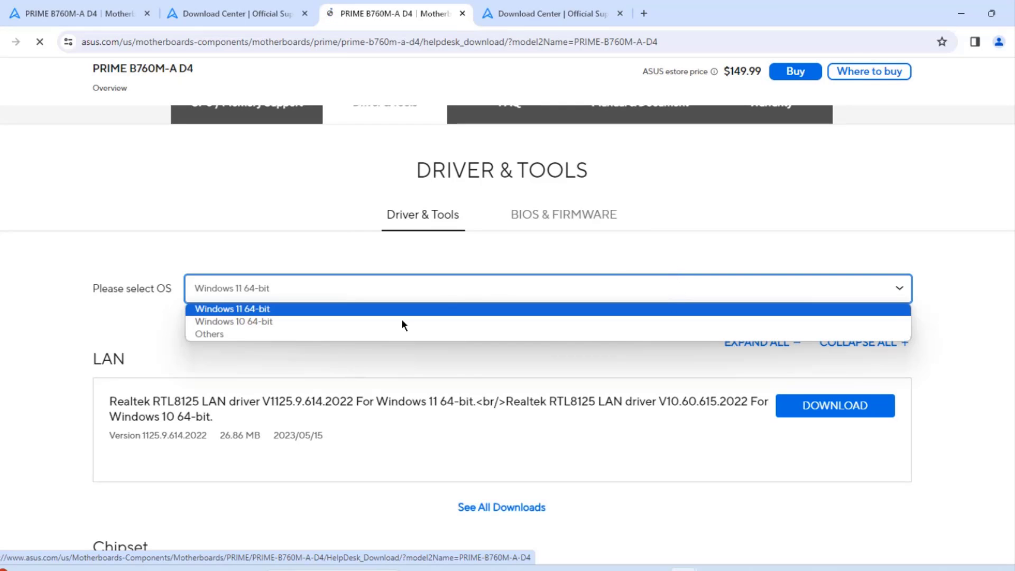
{"action": "left_click", "coordinate": [263, 201]}
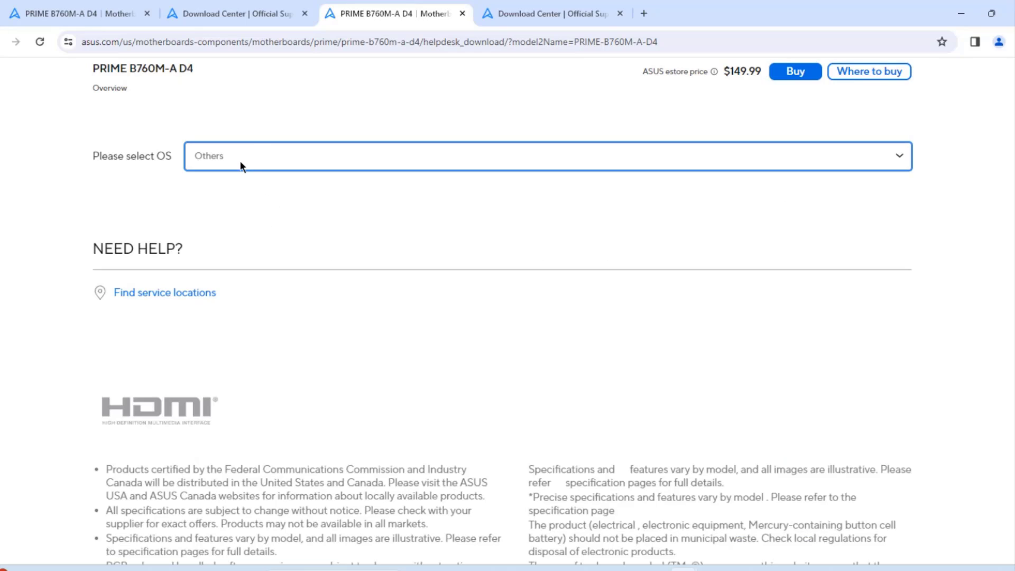
{"action": "left_click", "coordinate": [240, 161]}
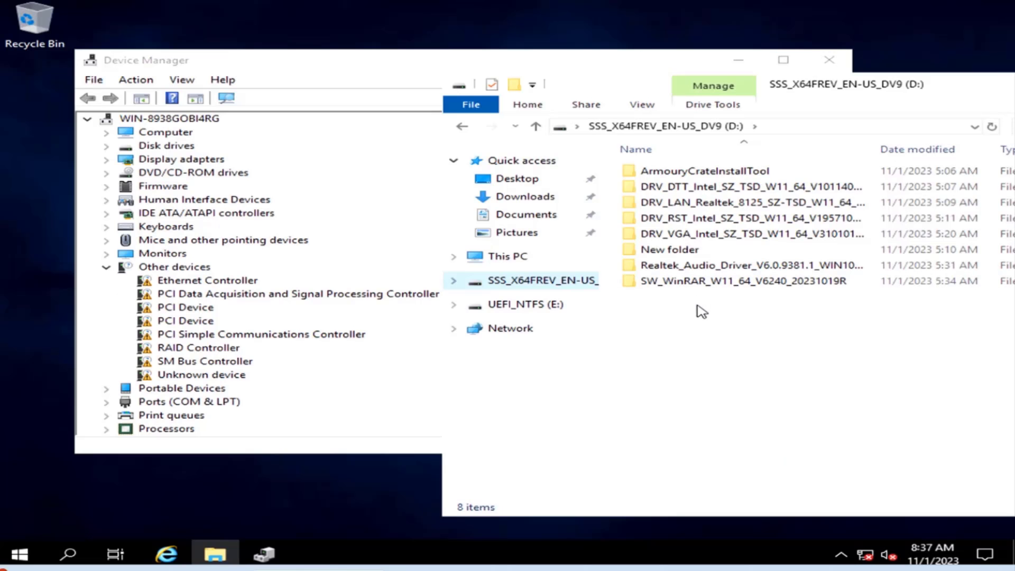
- Start a driver update for the unrecognised Ethernet Controller in Device Manager
{"action": "left_click_drag", "start_coordinate": [702, 312], "coordinate": [743, 199]}
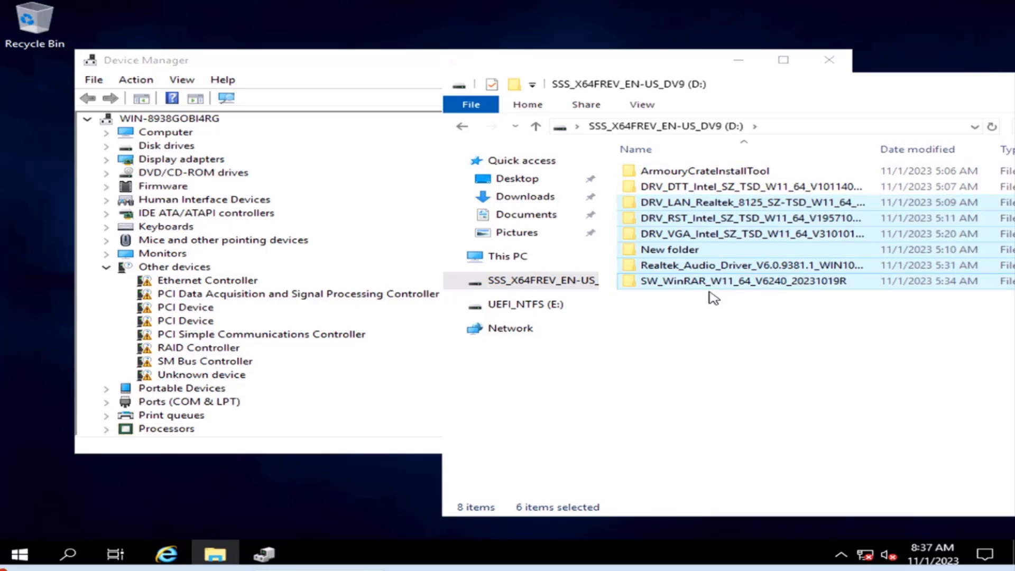
{"action": "left_click", "coordinate": [703, 319]}
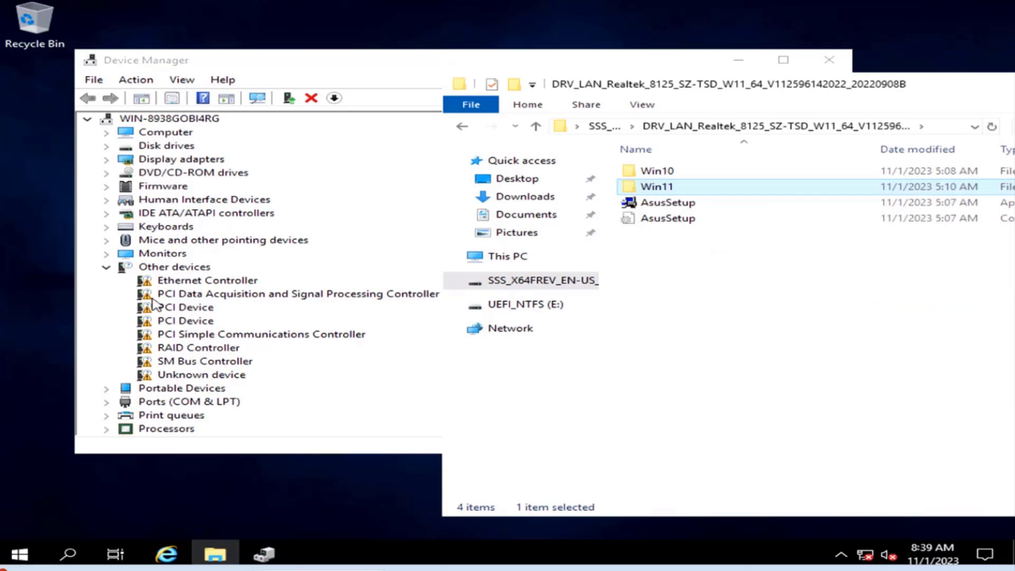
{"action": "left_click", "coordinate": [204, 283]}
{"action": "right_click", "coordinate": [203, 283]}
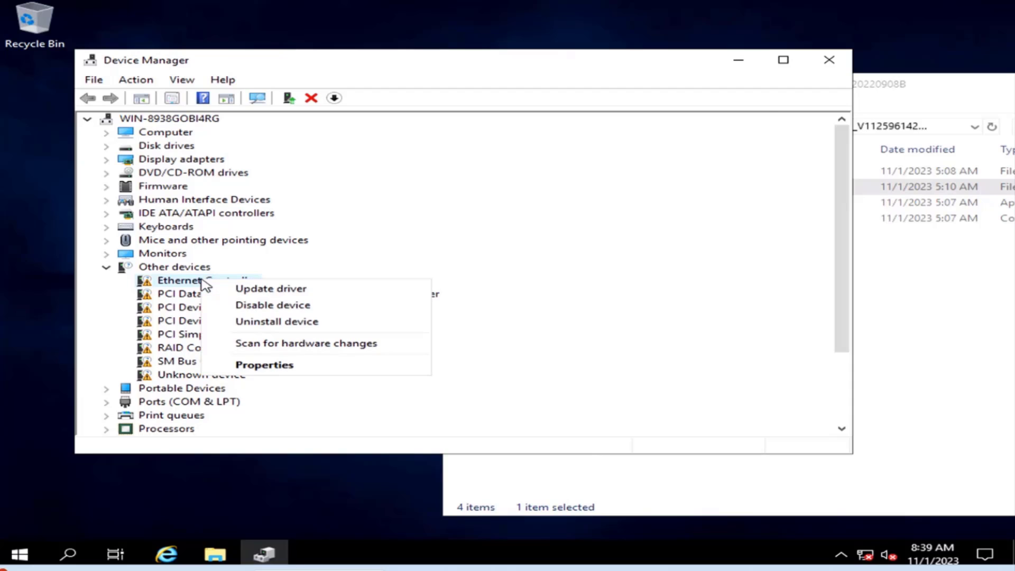
{"action": "left_click", "coordinate": [252, 288]}
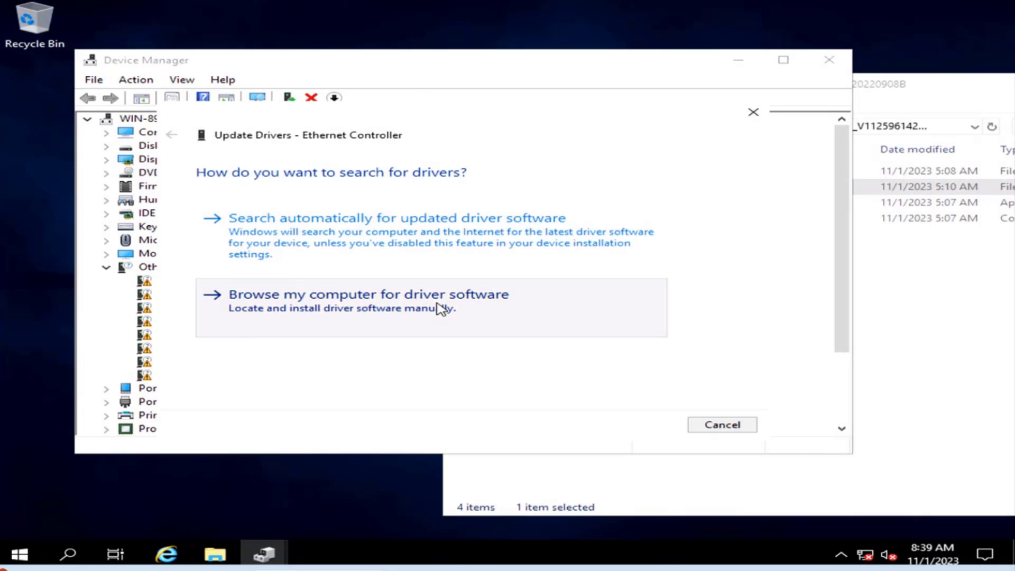
- Point the driver search at the D:\DRV_LAN_Realtek_8125 folder and install the driver
{"action": "left_click", "coordinate": [442, 309]}
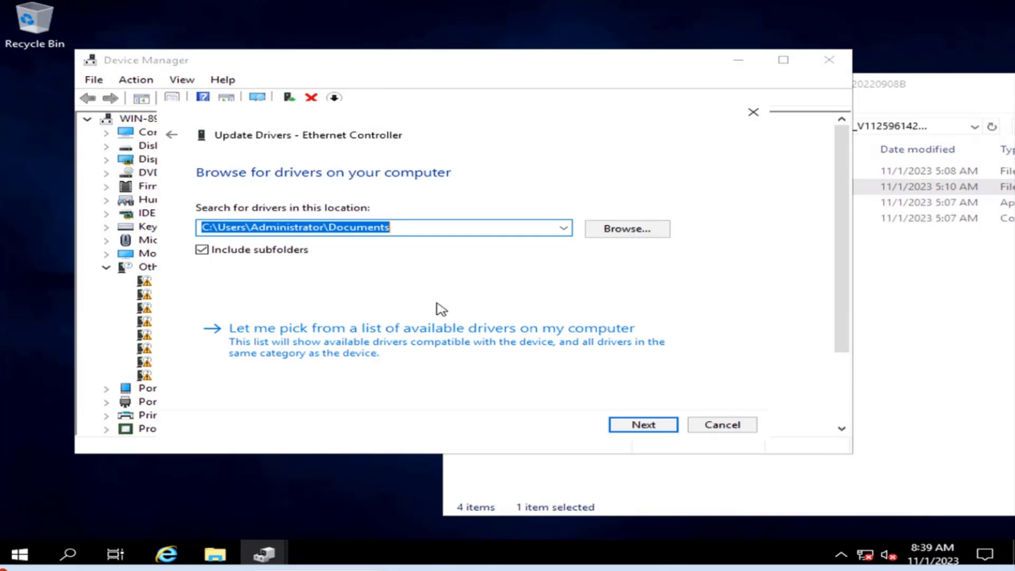
{"action": "left_click", "coordinate": [622, 229]}
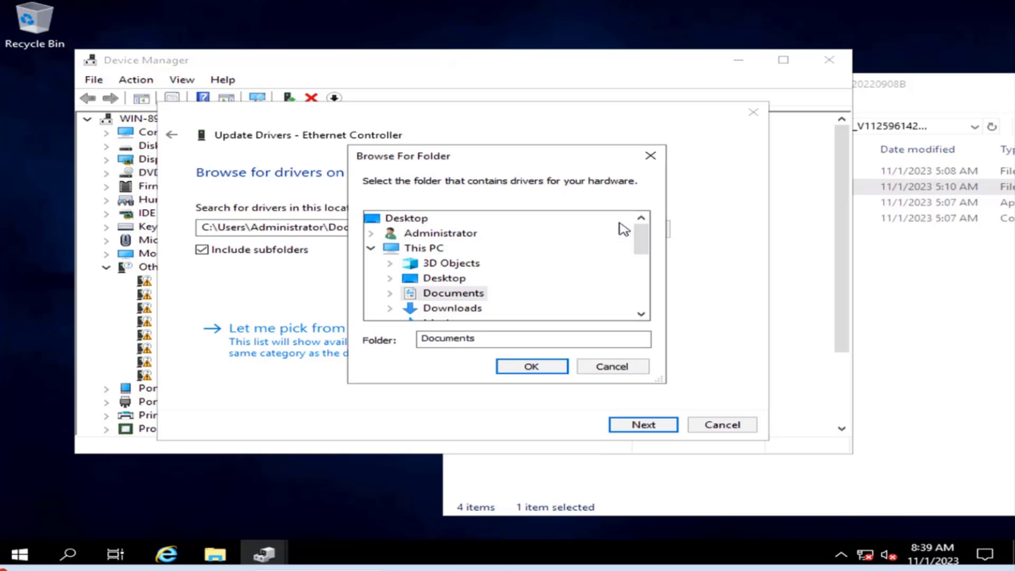
{"action": "scroll", "coordinate": [507, 282], "scroll_direction": "down", "scroll_amount": 3}
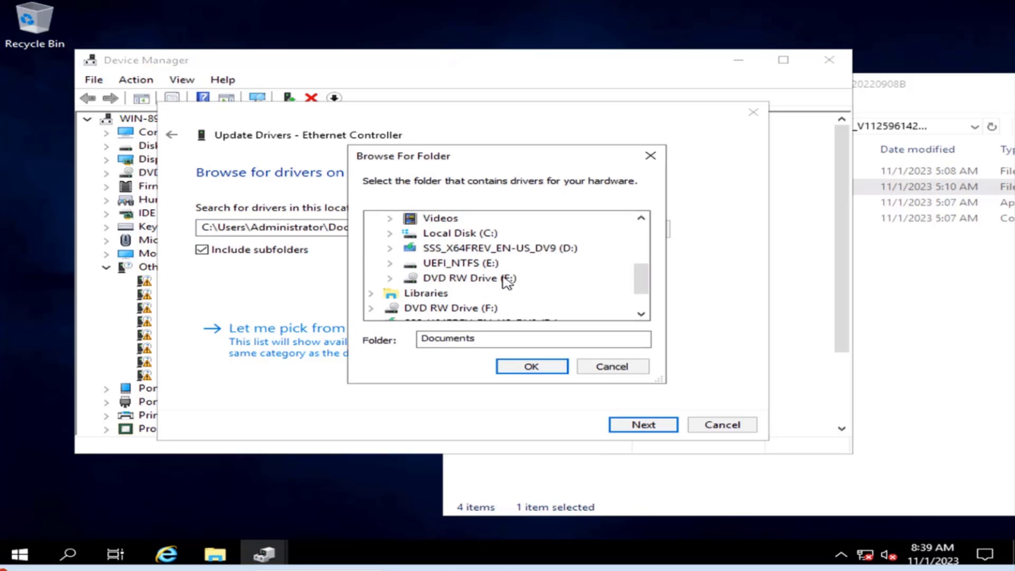
{"action": "double_click", "coordinate": [499, 248]}
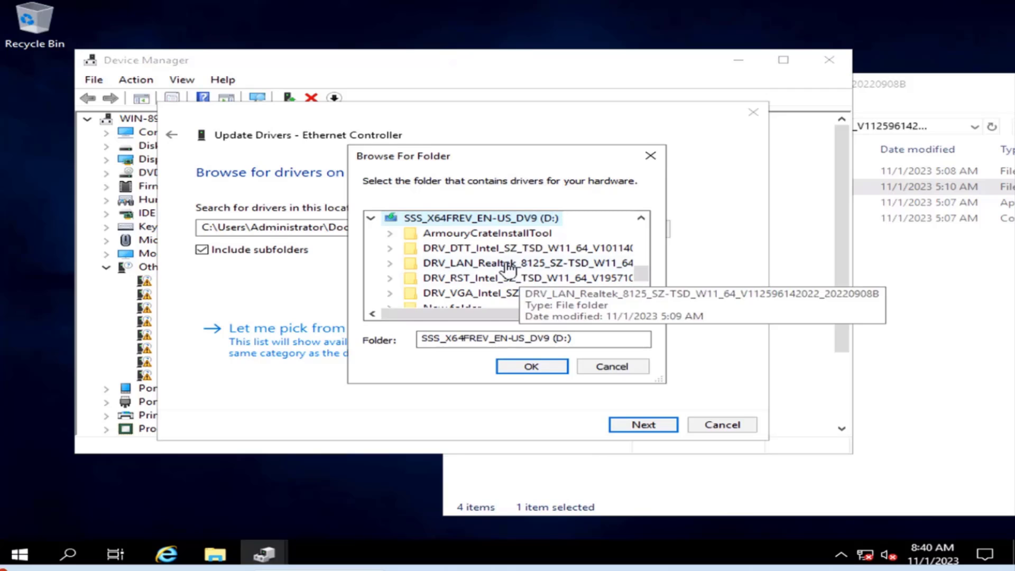
{"action": "double_click", "coordinate": [523, 263]}
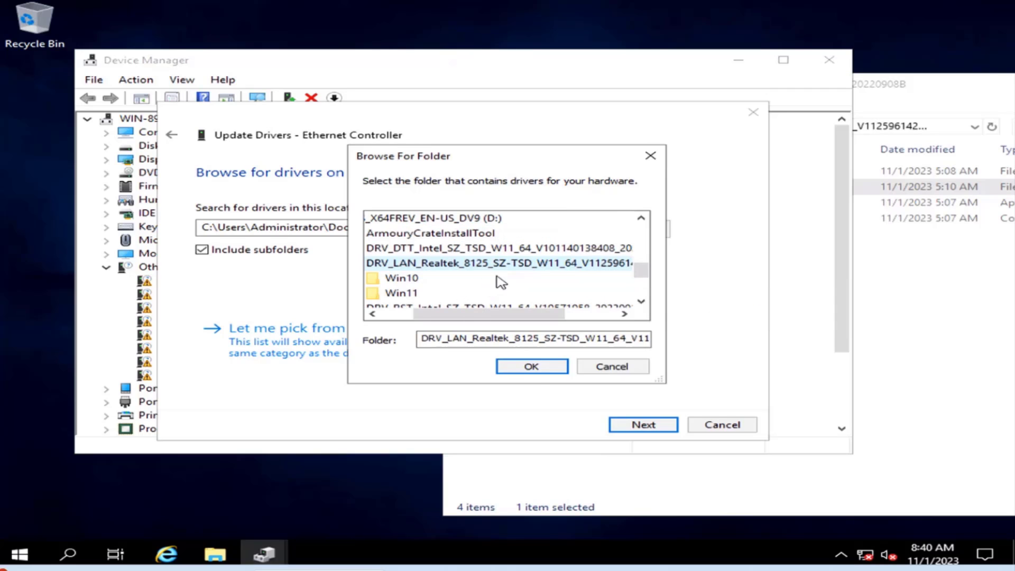
{"action": "left_click", "coordinate": [534, 370]}
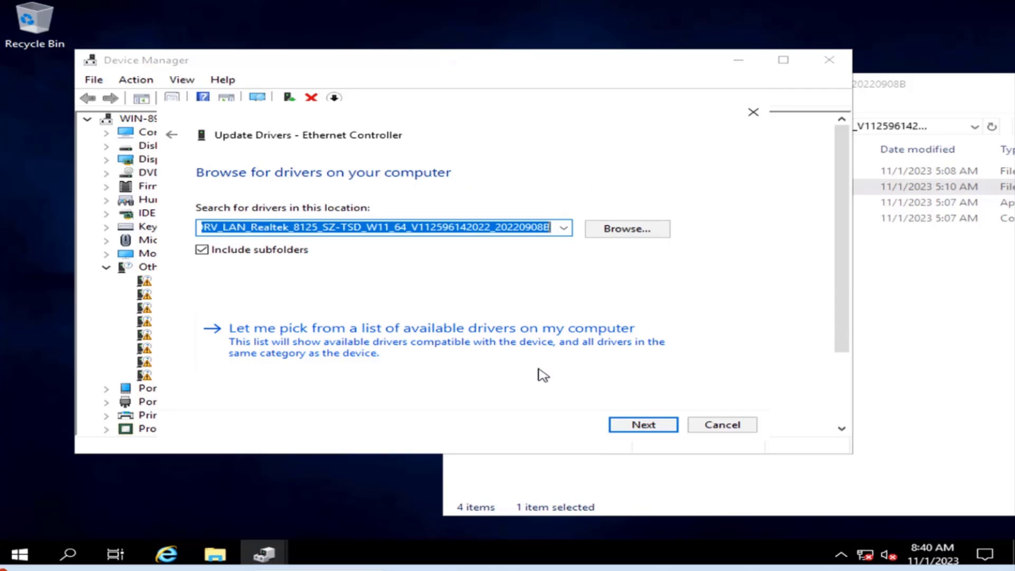
{"action": "left_click", "coordinate": [644, 426]}
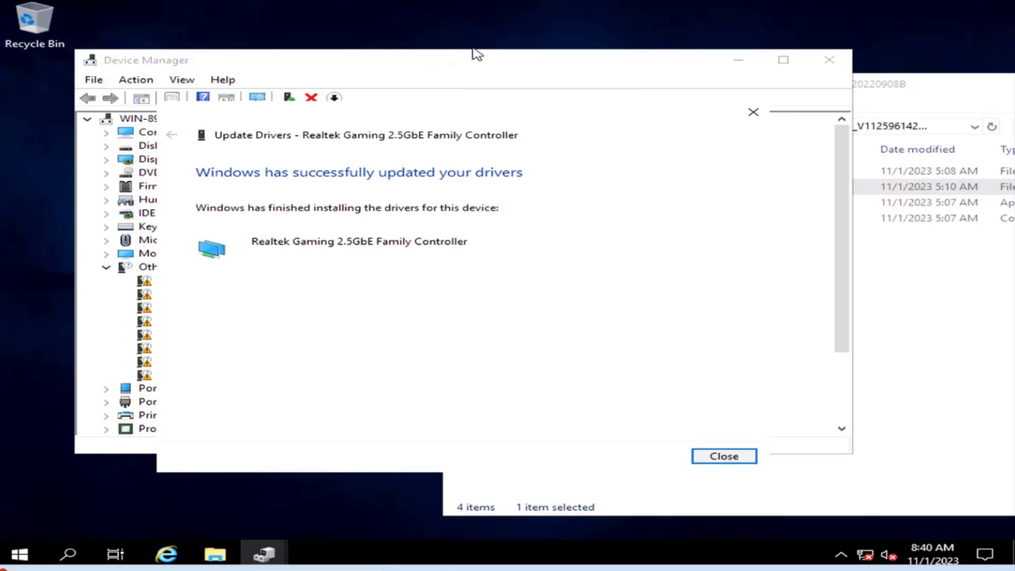
- Close the completed Realtek driver update and move Device Manager to the upper left
{"action": "left_click", "coordinate": [738, 455]}
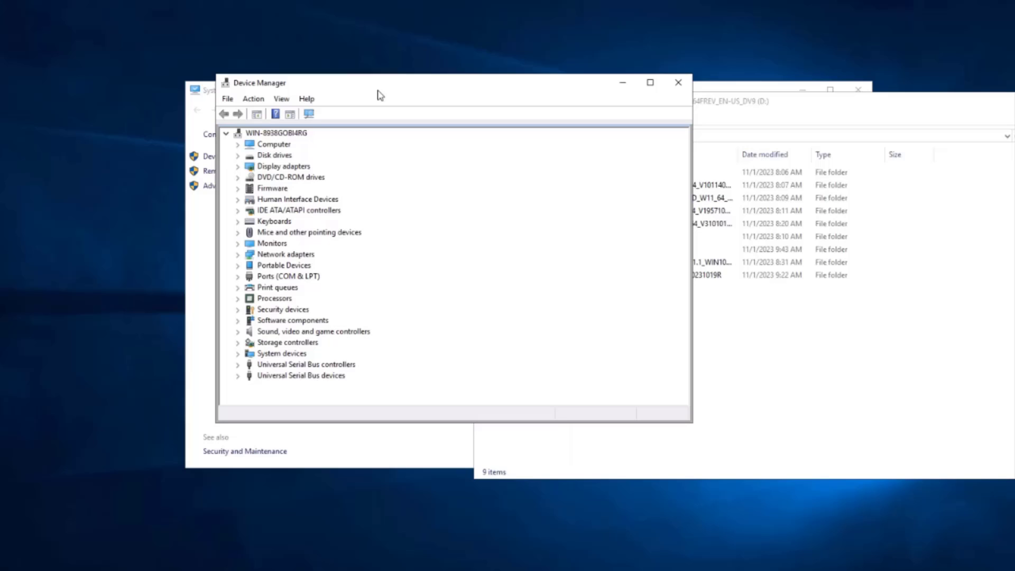
{"action": "left_click_drag", "start_coordinate": [380, 89], "coordinate": [125, 62]}
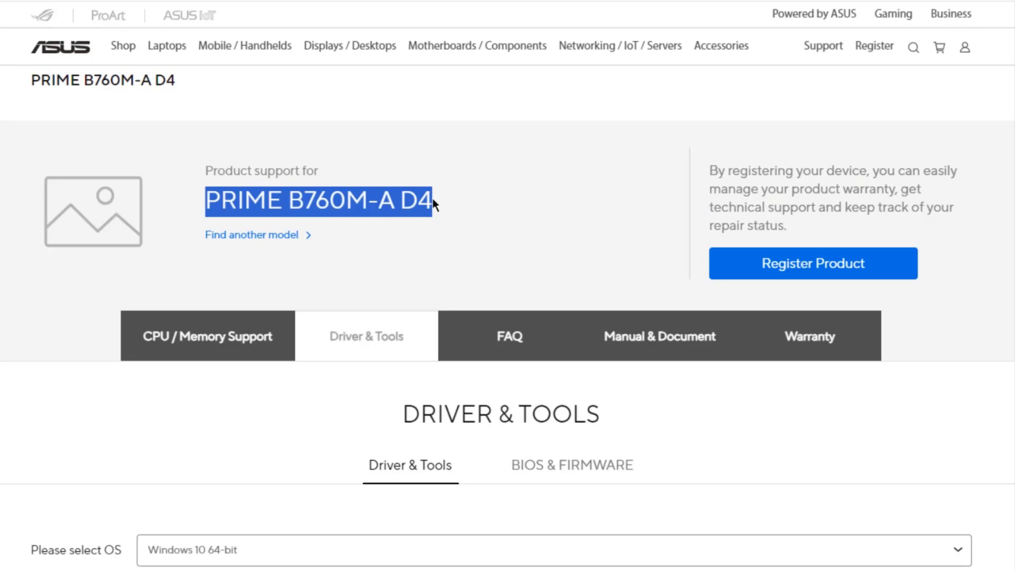
- Scroll the PRIME B760M-A D4 support page down to the LAN and Chipset driver sections
{"action": "left_click", "coordinate": [433, 200]}
{"action": "scroll", "coordinate": [301, 318], "scroll_direction": "down", "scroll_amount": 4}
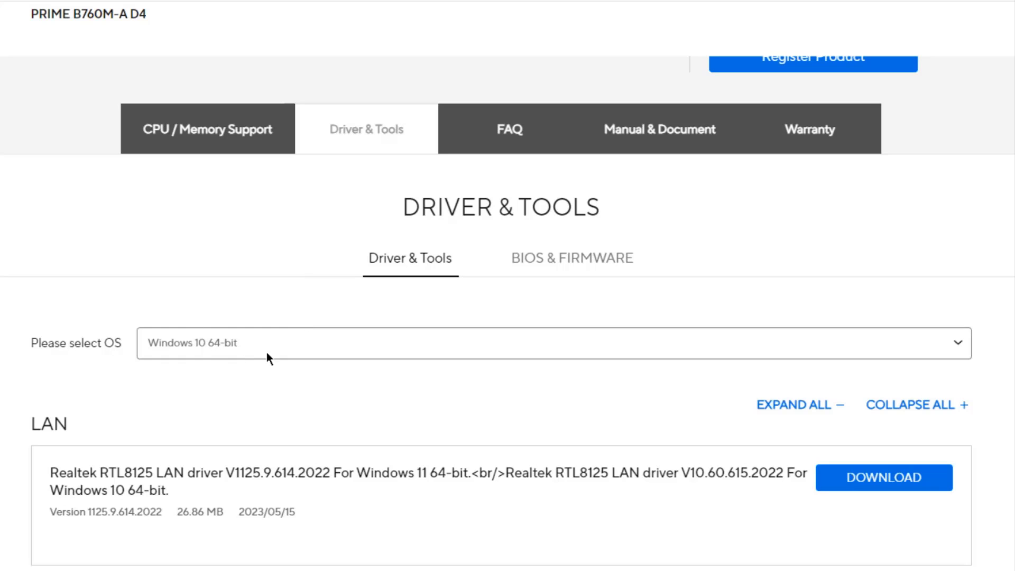
{"action": "scroll", "coordinate": [978, 233], "scroll_direction": "down", "scroll_amount": 5}
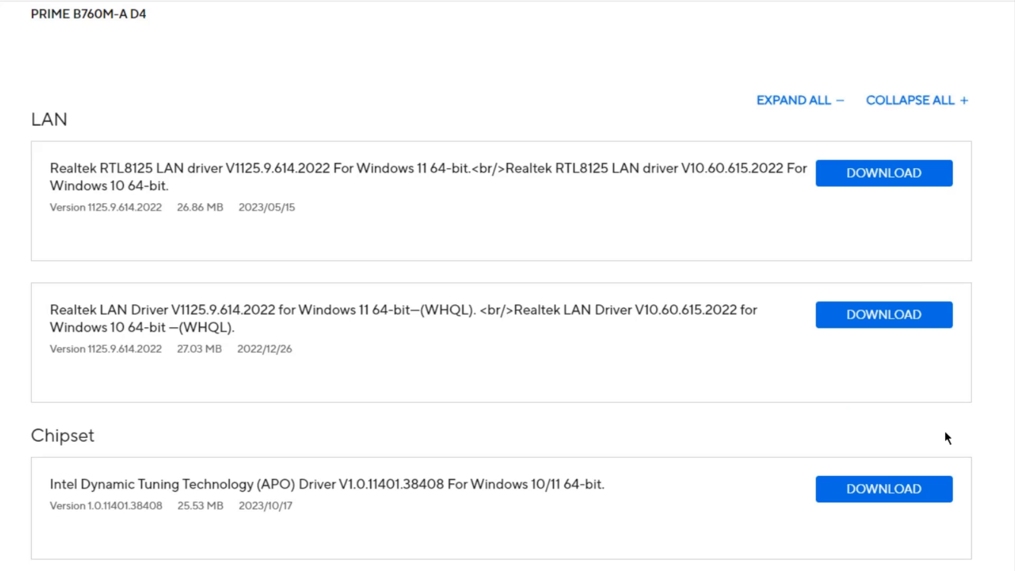
{"action": "scroll", "coordinate": [984, 389], "scroll_direction": "down", "scroll_amount": 6}
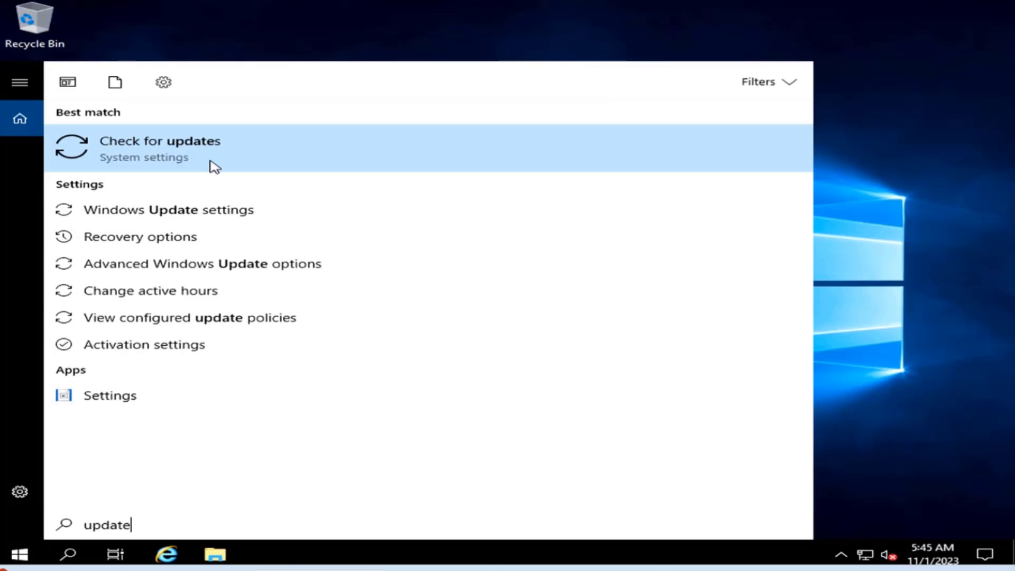
- Run Check for updates, maximize Settings and review the pending Windows Server 2019 updates
{"action": "left_click", "coordinate": [214, 167]}
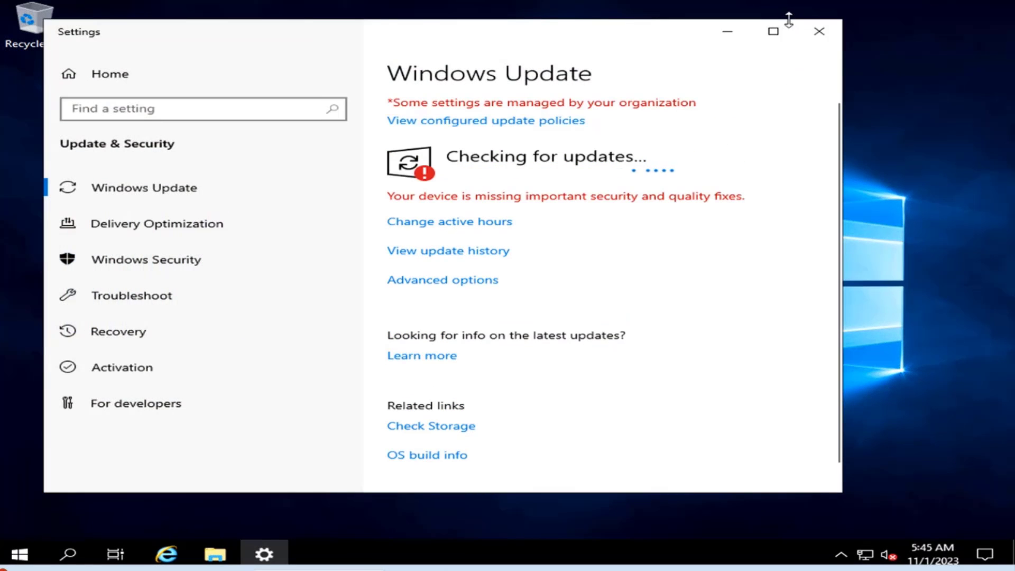
{"action": "left_click", "coordinate": [775, 32]}
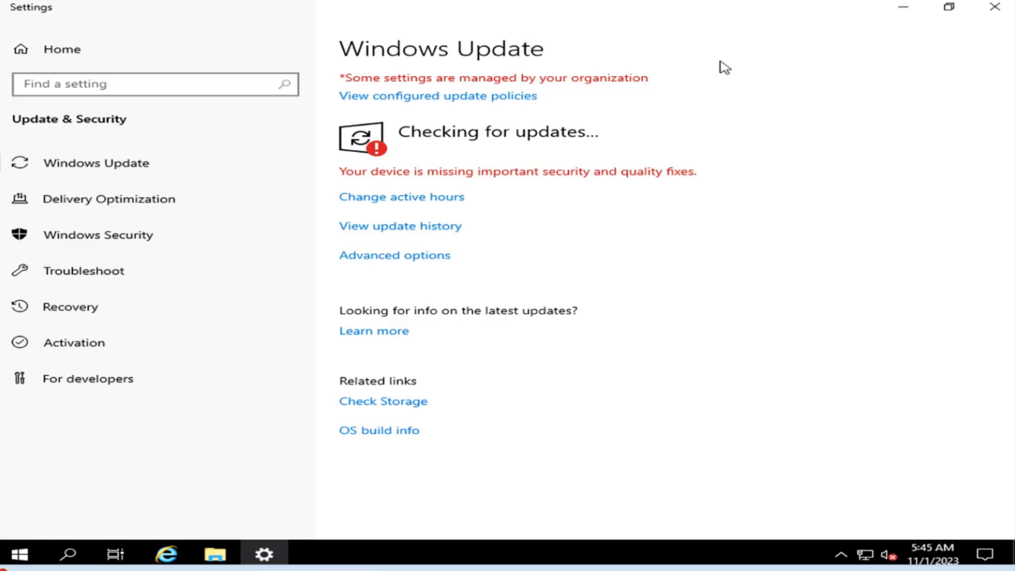
{"action": "scroll", "coordinate": [754, 305], "scroll_direction": "down", "scroll_amount": 3}
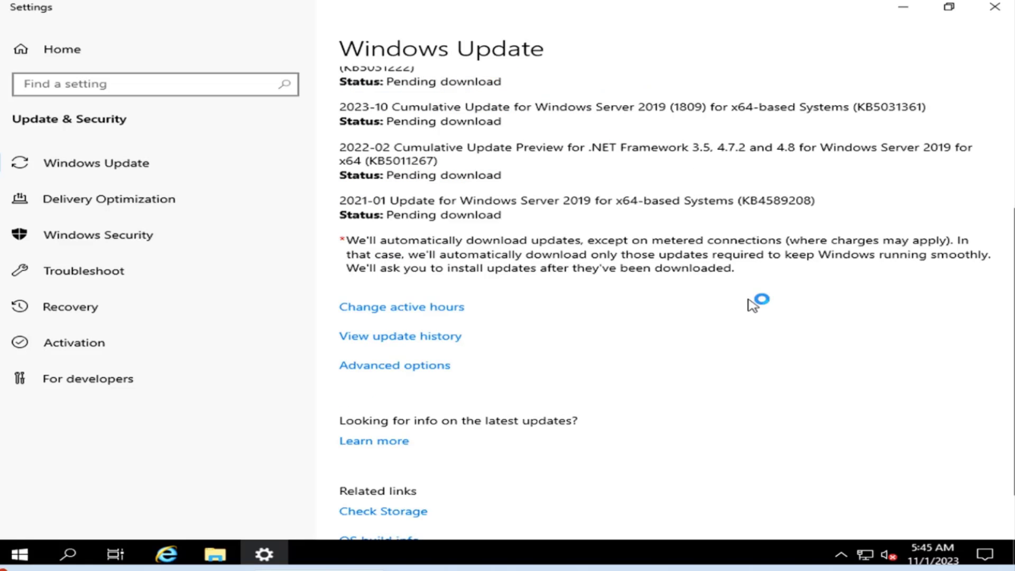
{"action": "scroll", "coordinate": [754, 305], "scroll_direction": "up", "scroll_amount": 3}
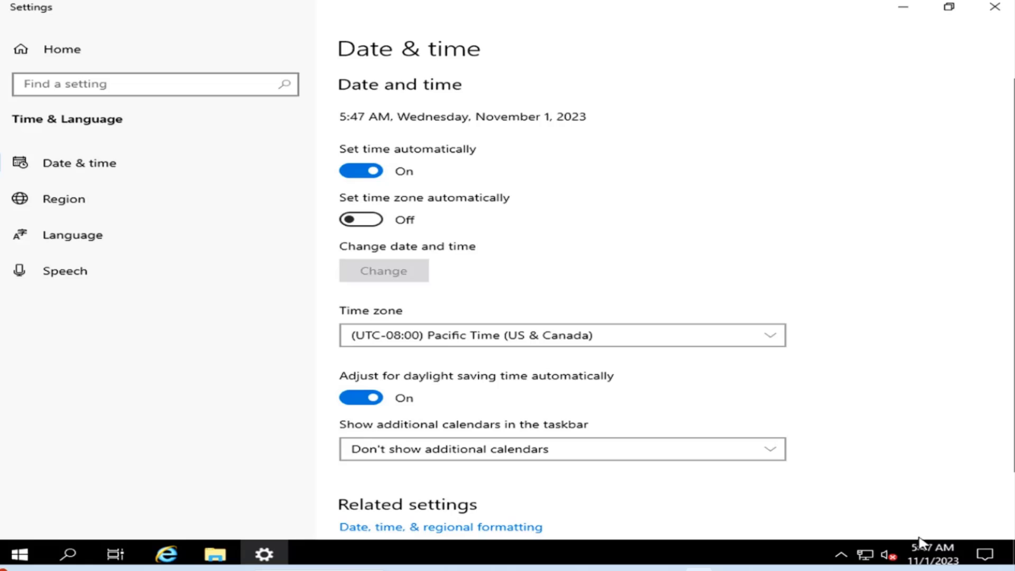
- Pick (UTC-05:00) Eastern Time (US & Canada) from the Time zone dropdown
{"action": "left_click", "coordinate": [665, 345]}
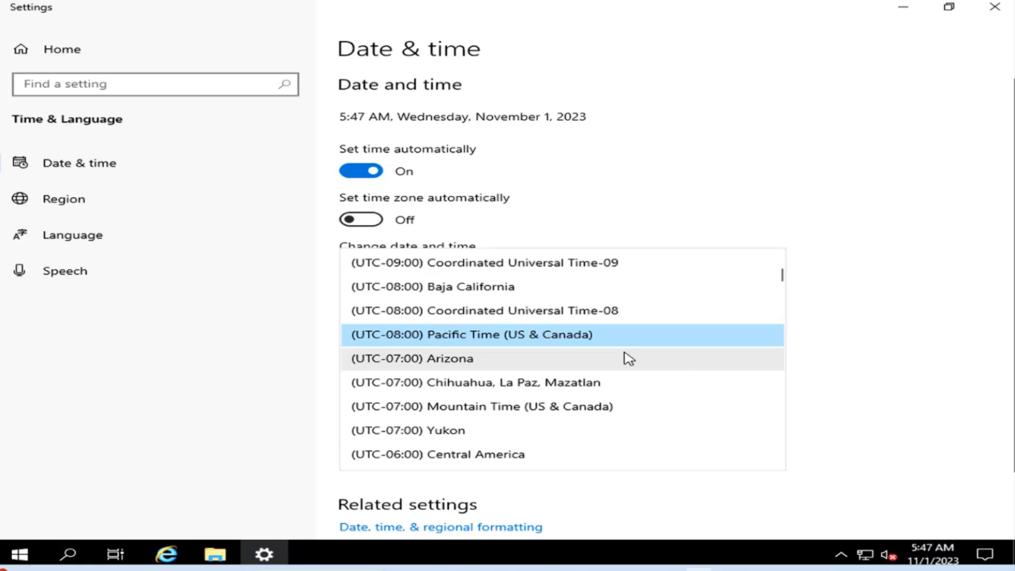
{"action": "scroll", "coordinate": [624, 359], "scroll_direction": "up", "scroll_amount": 3}
{"action": "left_click", "coordinate": [850, 342]}
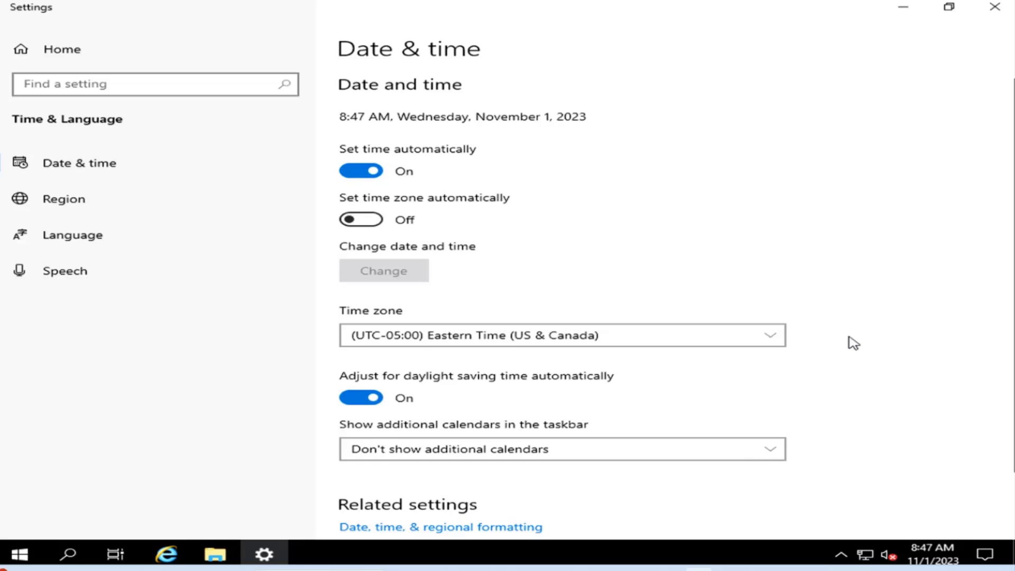
{"action": "scroll", "coordinate": [862, 344], "scroll_direction": "down", "scroll_amount": 2}
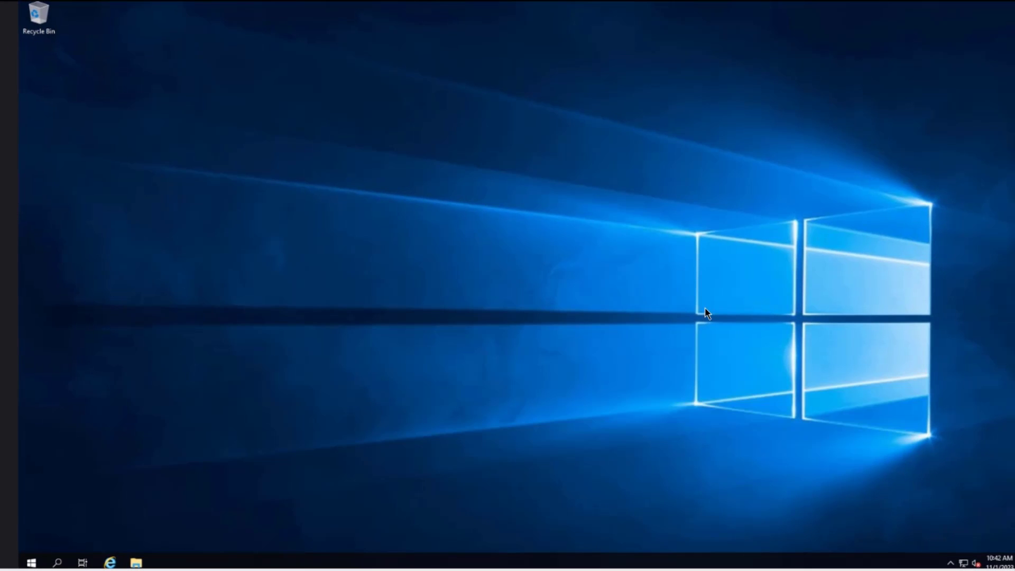